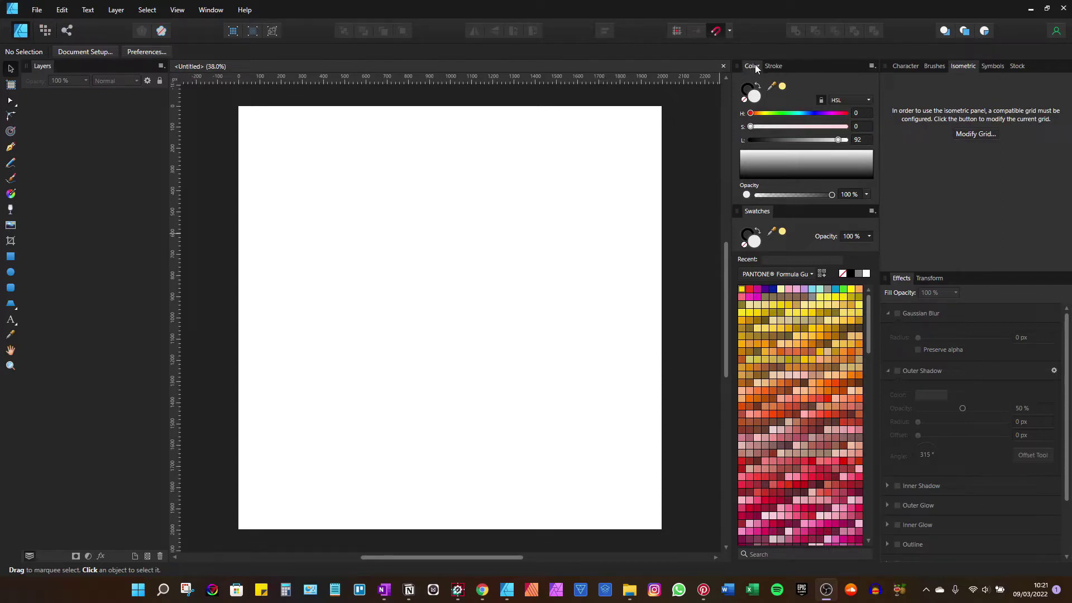
Step: Detach the Color panel from its dock and float it over the upper part of the artboard
mouse_move(751, 68)
mouse_down()
mouse_move(681, 131)
mouse_move(586, 170)
mouse_move(564, 163)
mouse_up()
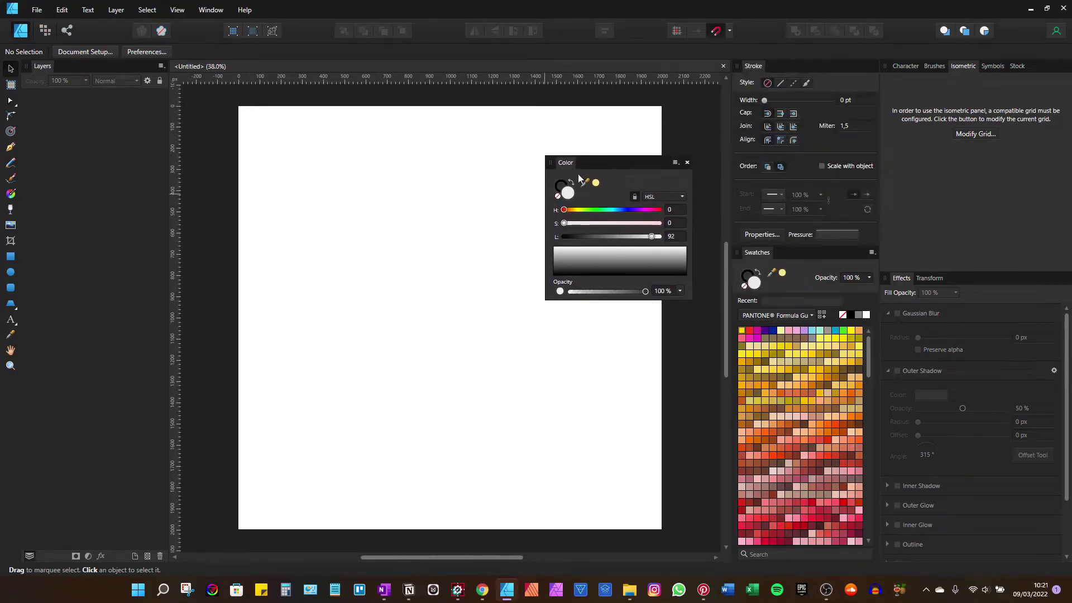
drag(567, 166, 584, 105)
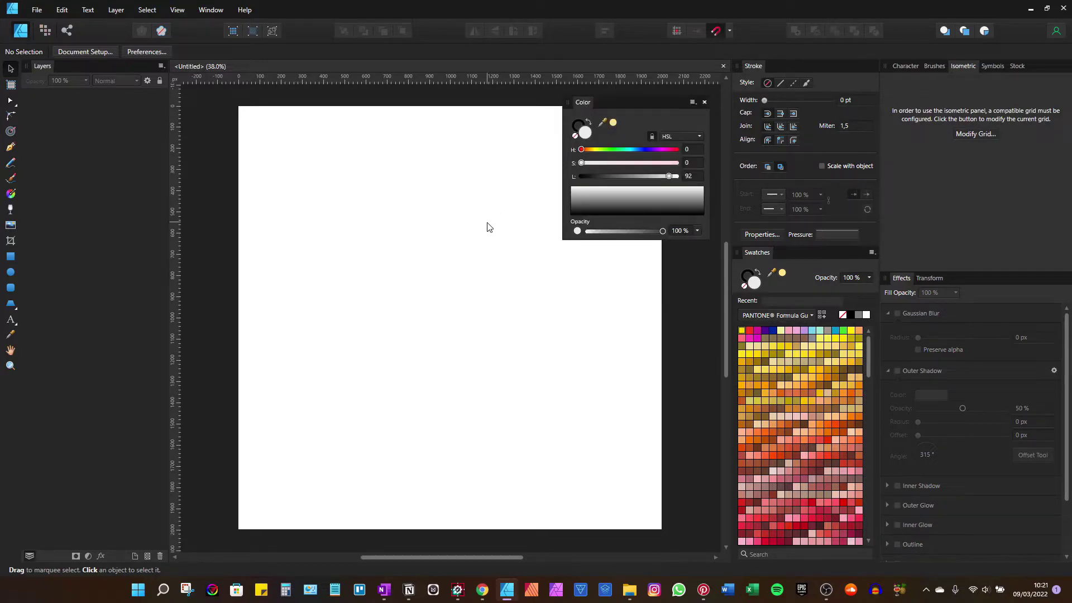
Step: Draw a circle at the centre of the page and duplicate it so two circles sit side by side, with the left one selected
click(10, 272)
drag(444, 317, 534, 268)
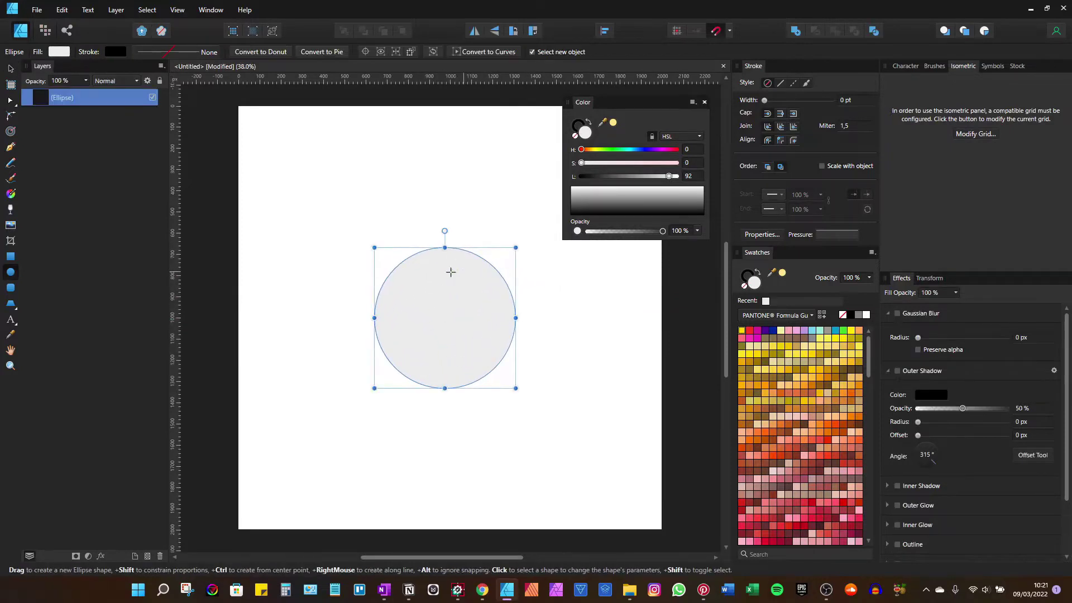
key(v)
drag(441, 322, 514, 318)
key(ctrl+j)
click(400, 311)
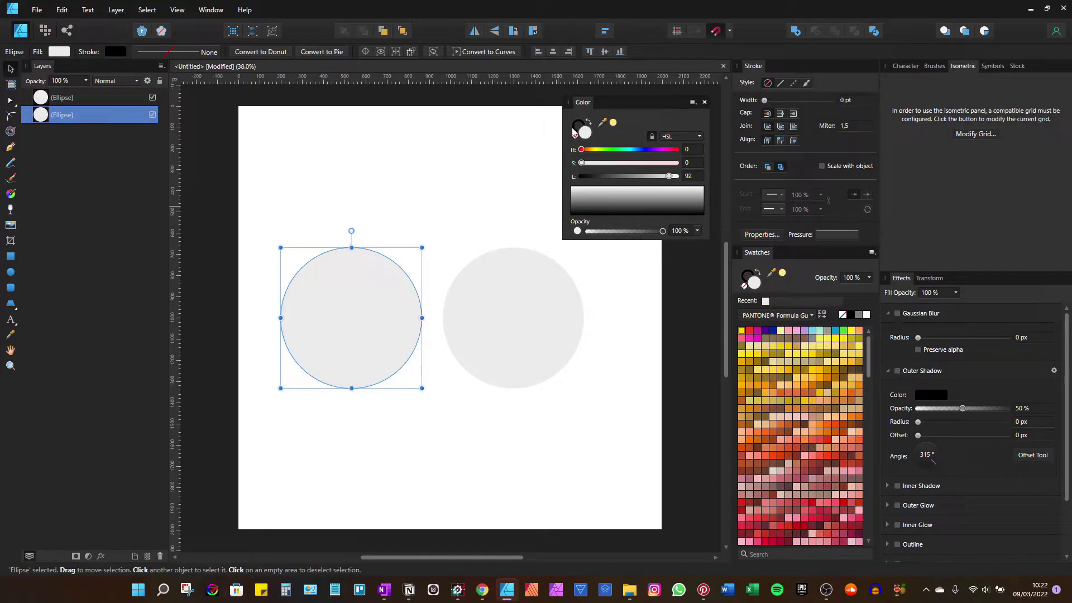
Step: Switch colour editing of the left circle between its stroke and its fill, leaving the stroke active
click(577, 125)
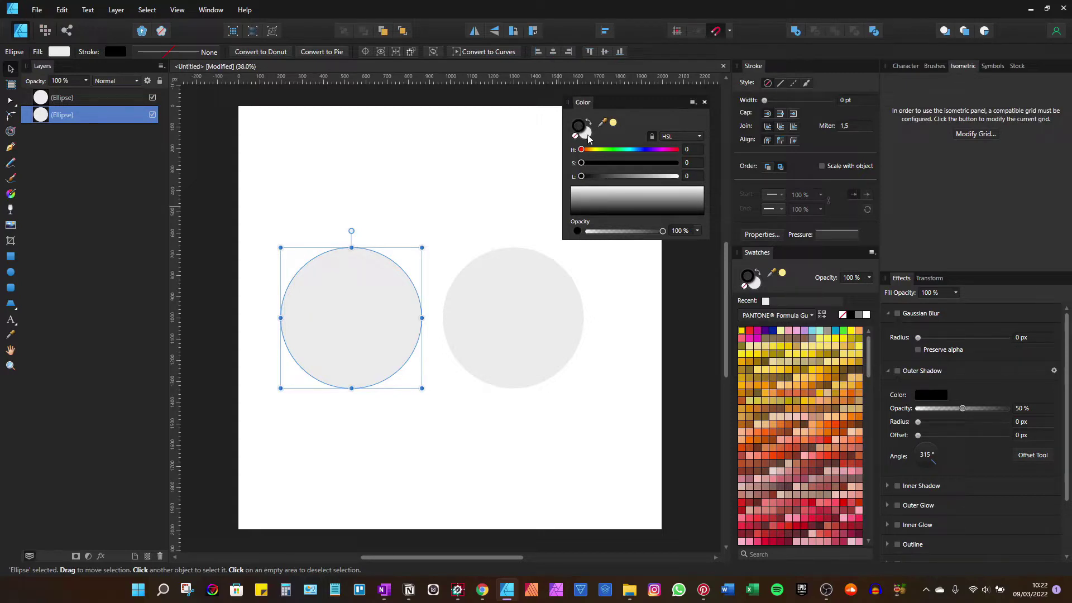
click(584, 134)
click(586, 133)
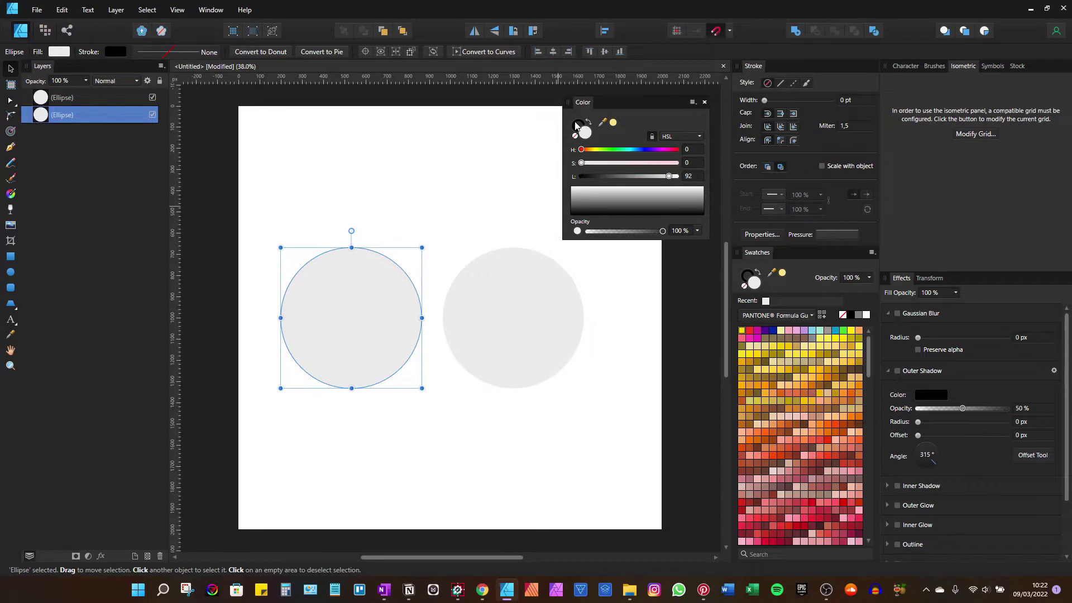
click(577, 125)
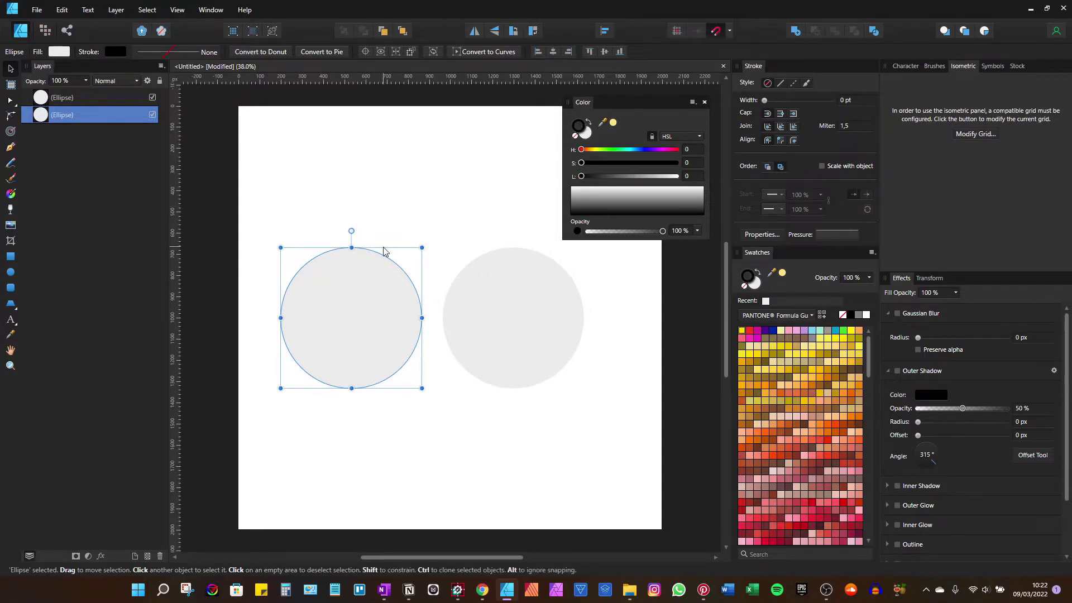
key(Escape)
Step: Give the left circle a black stroke 3 pt wide
click(330, 292)
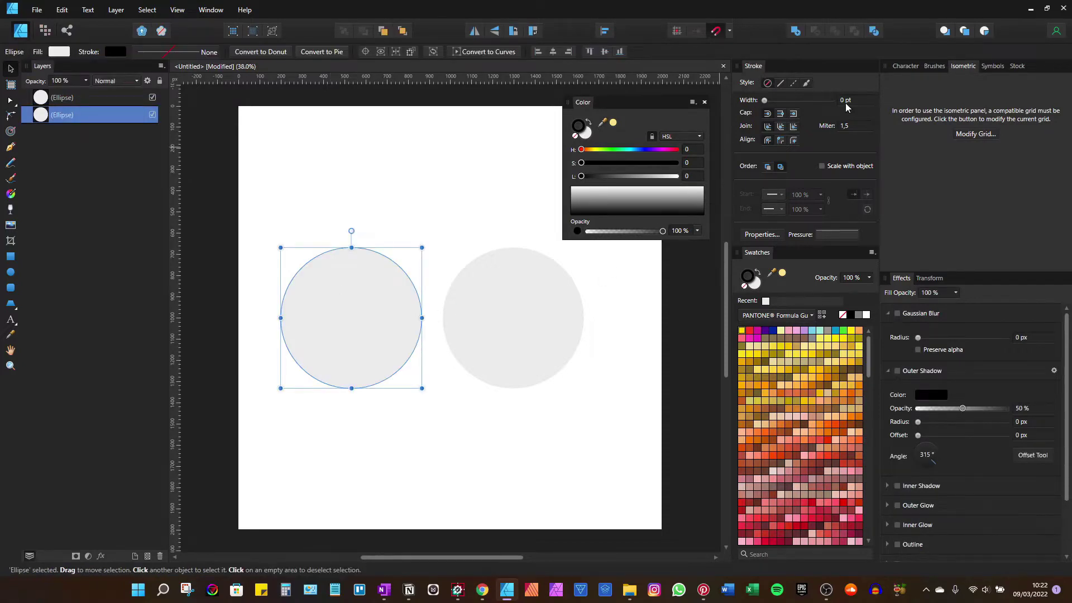
scroll(846, 107, up, 5)
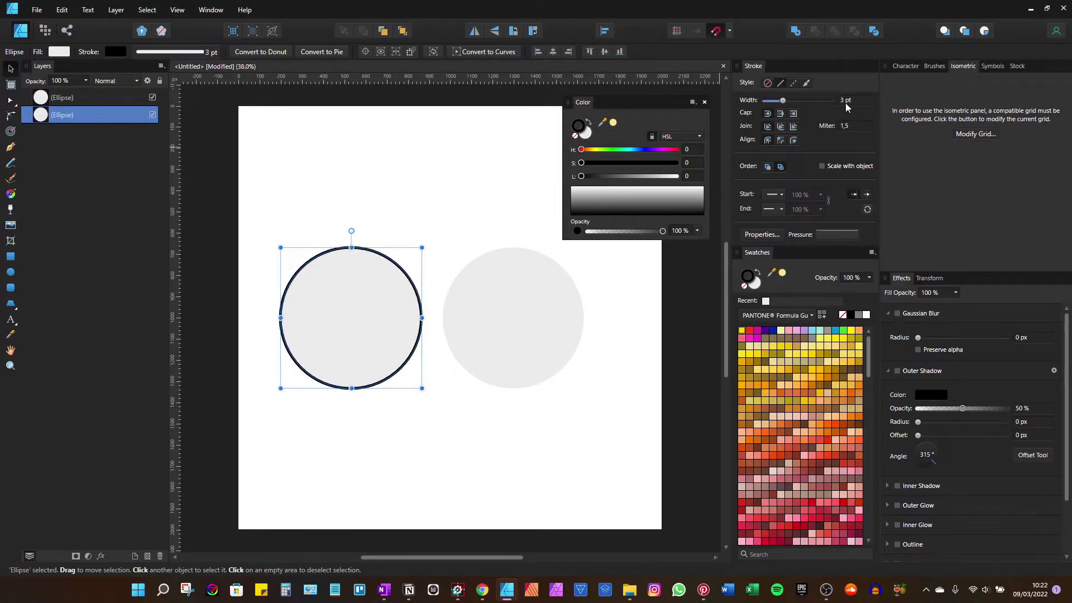
click(440, 230)
click(410, 293)
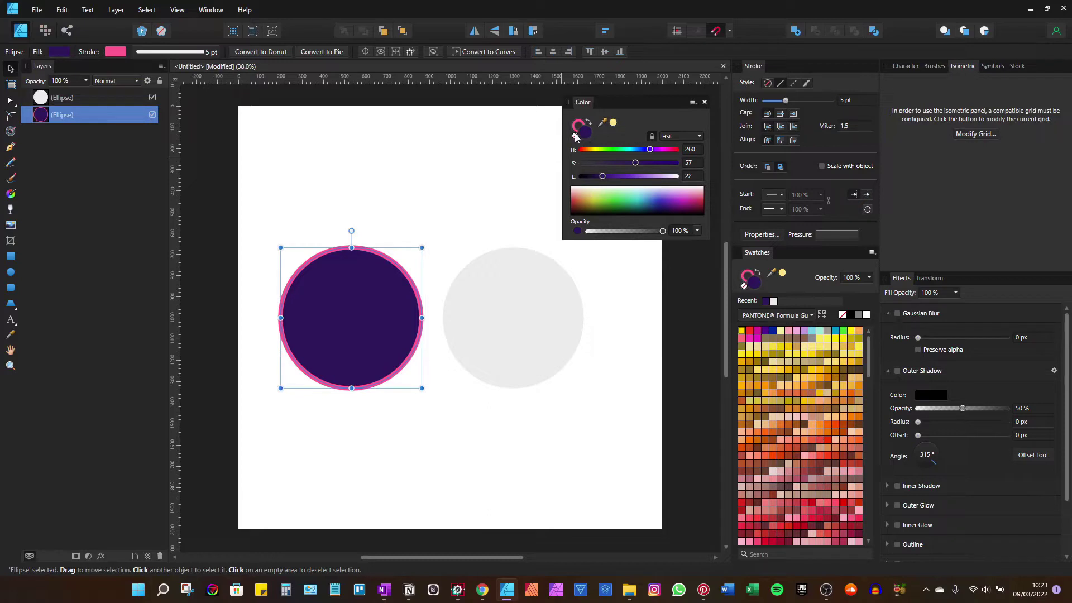
Step: Try setting the left circle's fill to no colour, and do the same with its stroke
click(575, 136)
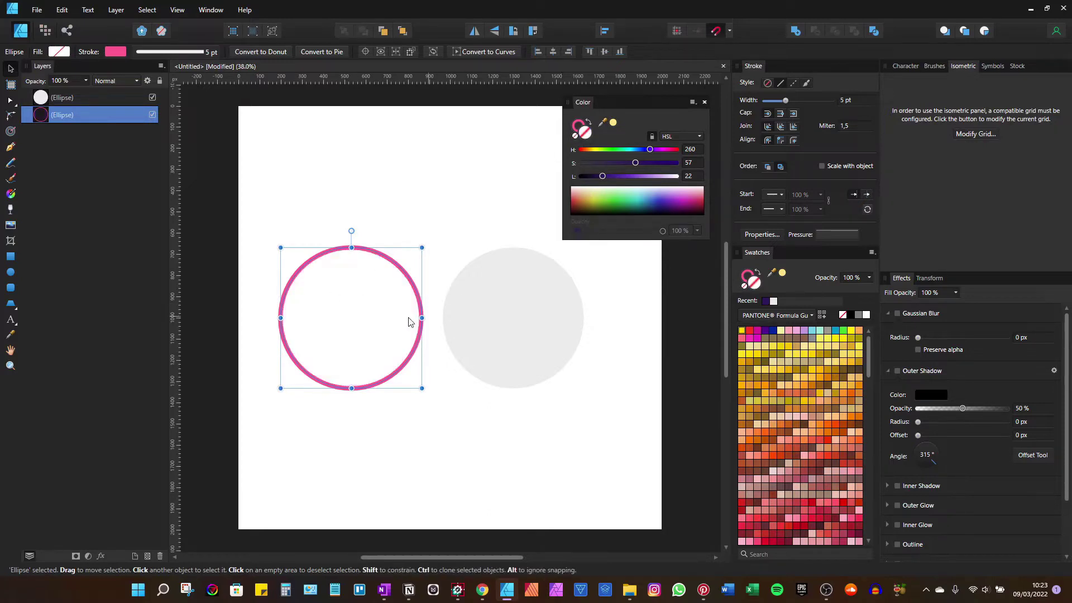
click(577, 122)
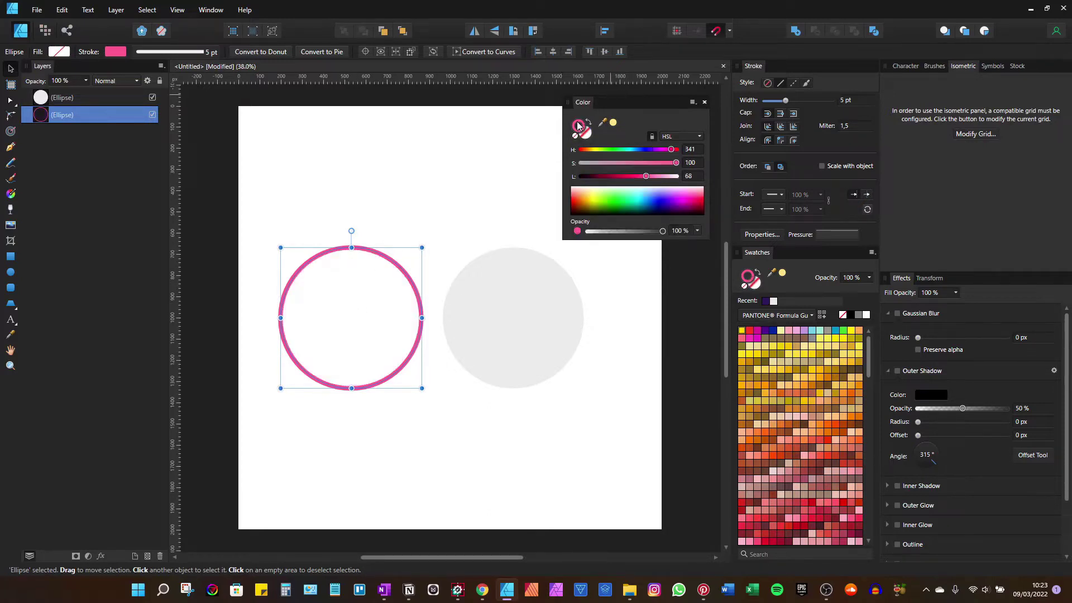
click(575, 135)
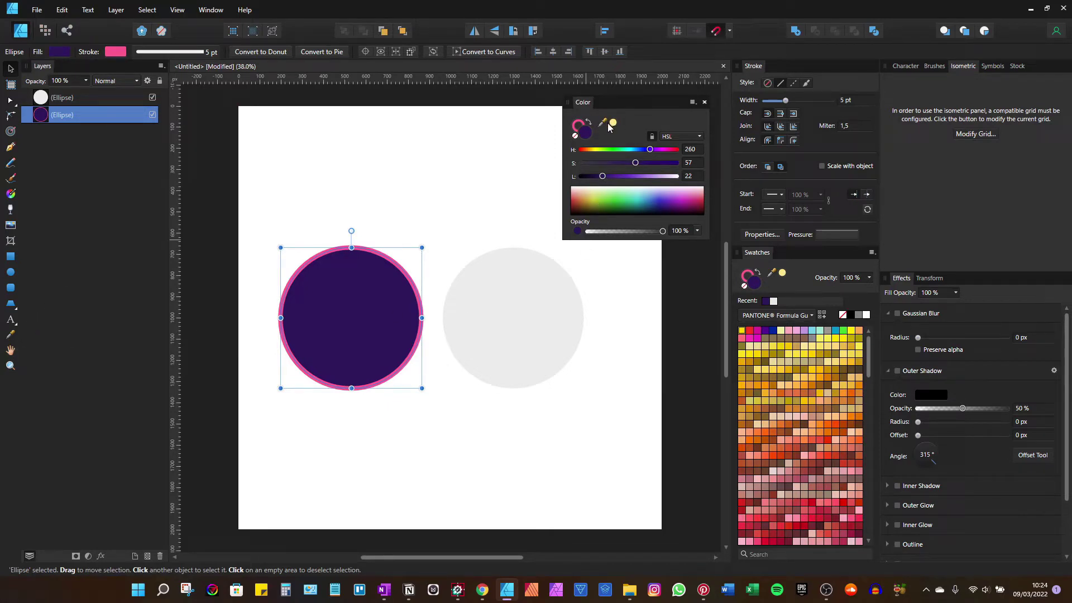
Step: Fill the left circle with the orange PANTONE 1665 C sampled from the swatches and display its colour as Sliders
drag(602, 122, 781, 454)
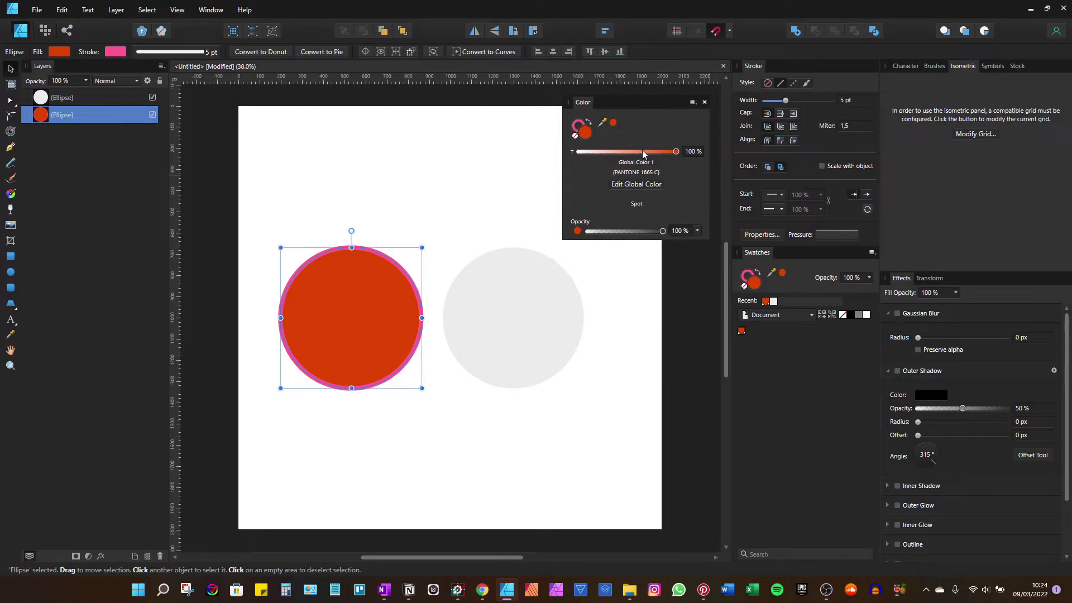
click(692, 105)
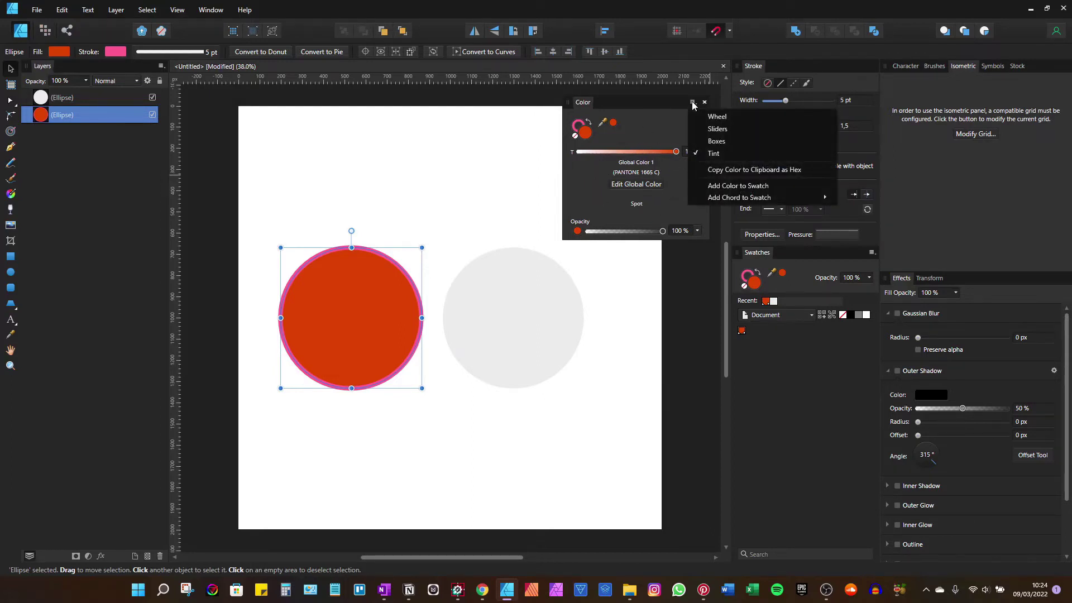
click(702, 129)
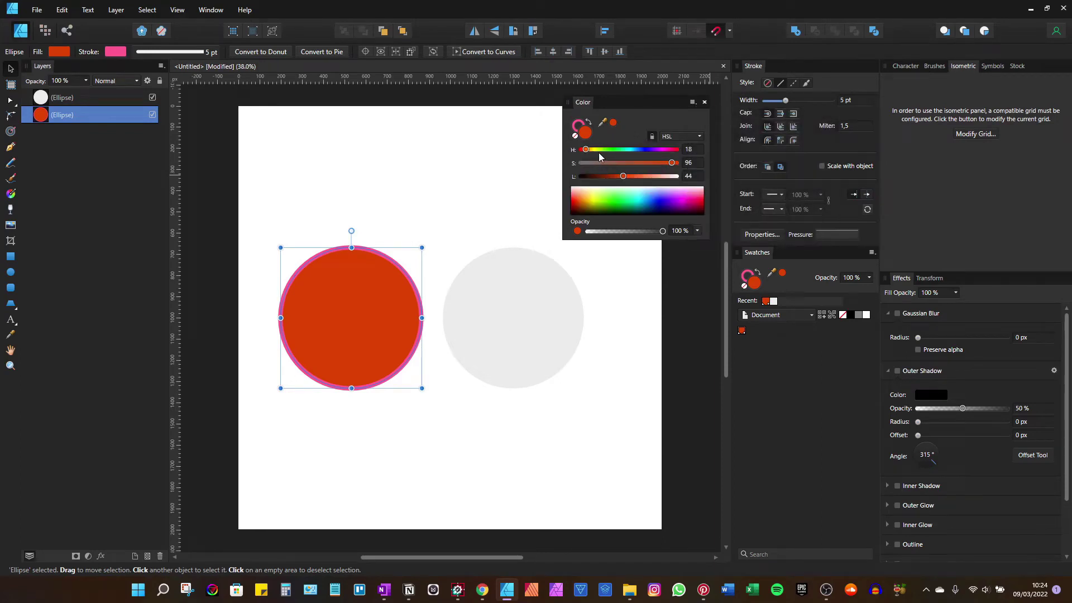
Step: Change the left circle's fill to dark purple with hue 273 and lightness 26
click(659, 149)
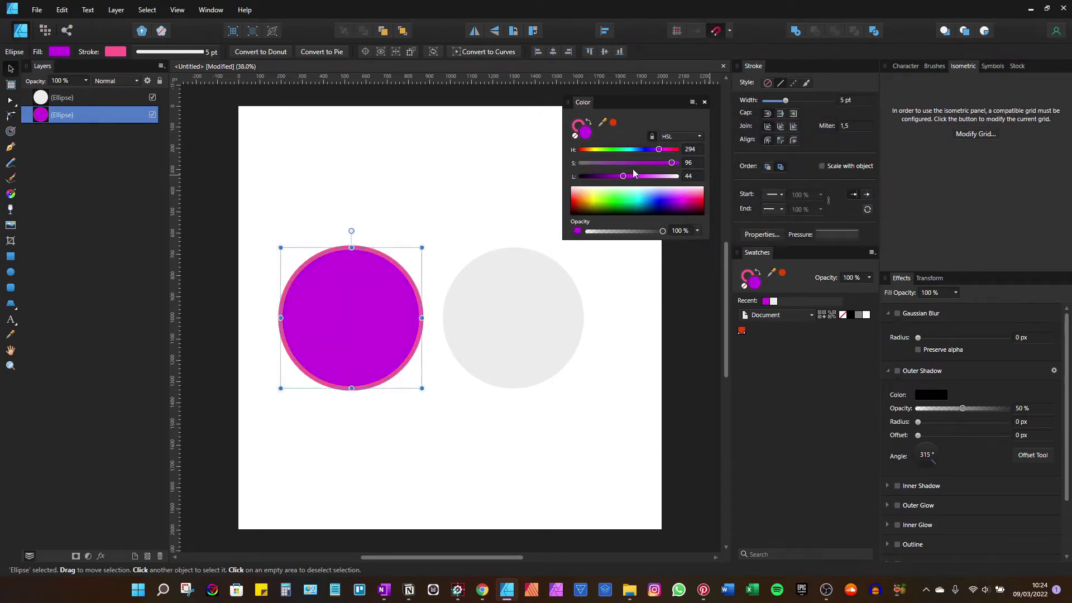
drag(659, 149, 605, 176)
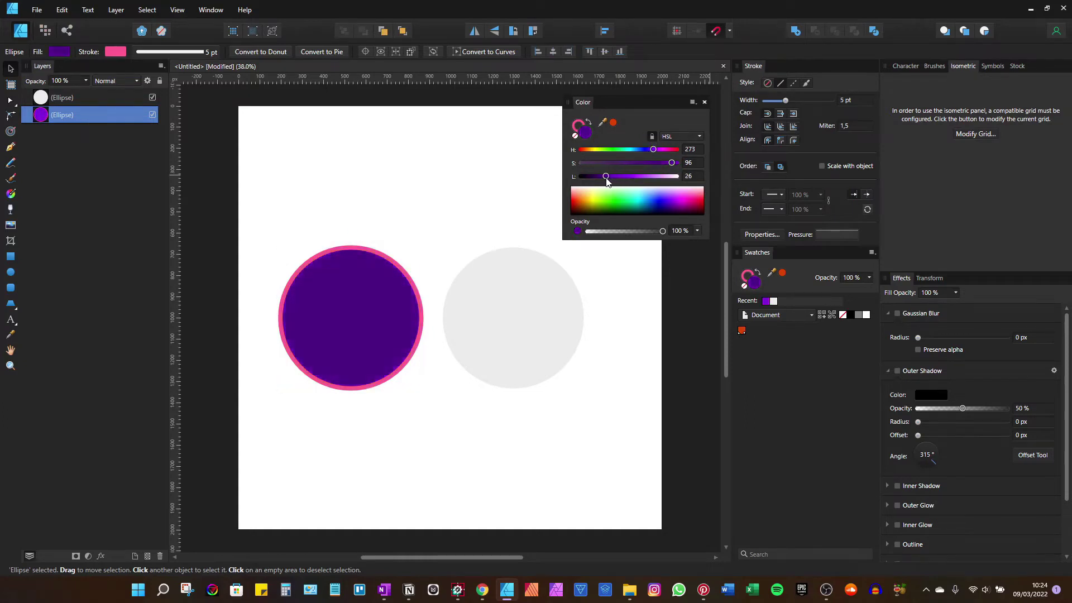
Step: Sample a dark grey from the interface with the colour picker and try applying it to the left circle's fill and stroke
drag(603, 122, 619, 100)
click(613, 124)
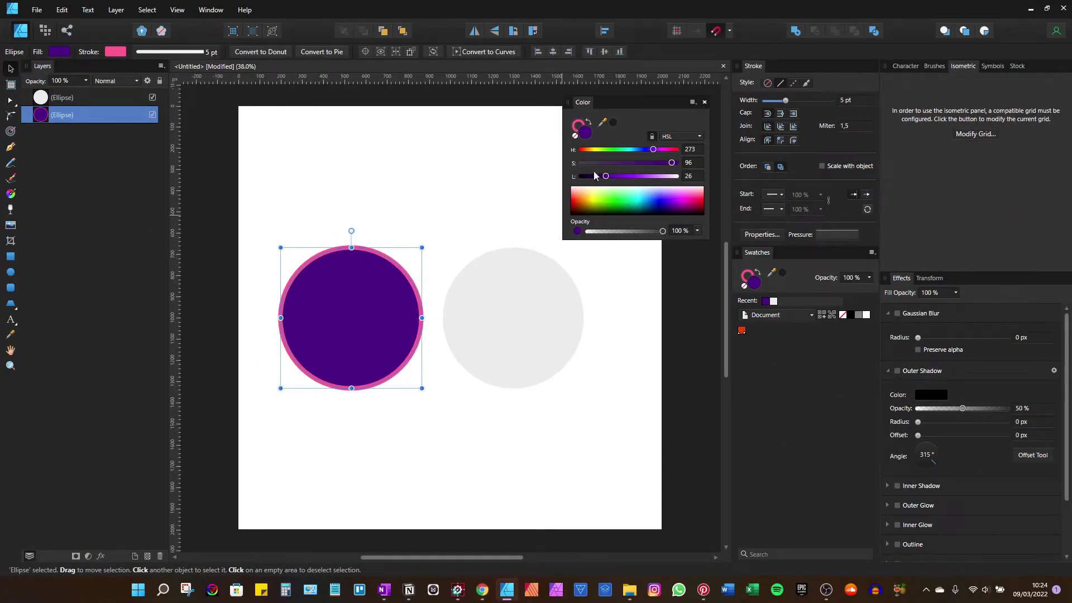
click(577, 126)
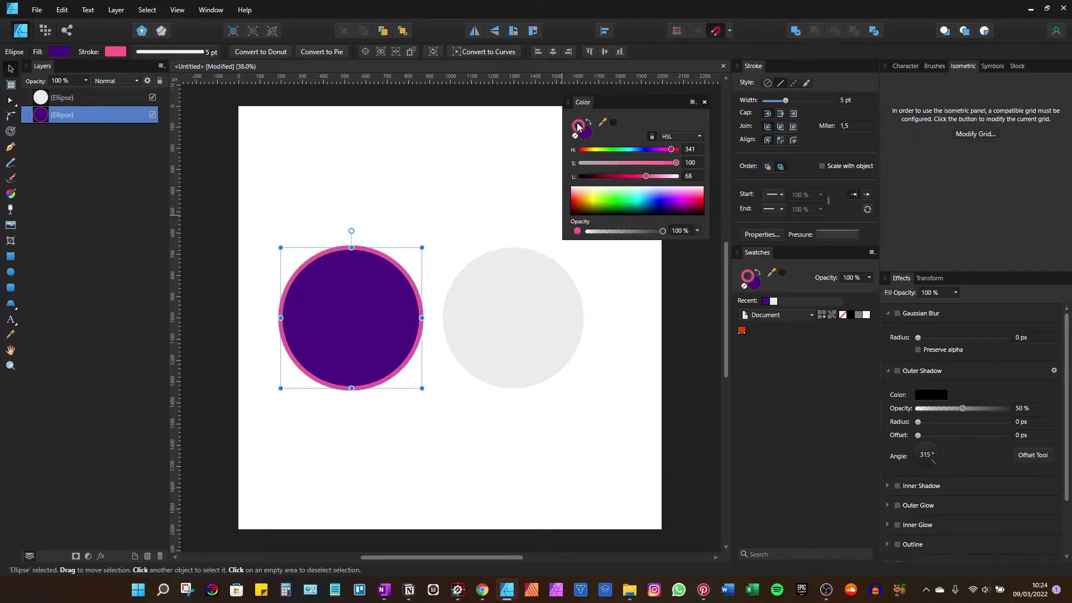
click(612, 122)
click(494, 249)
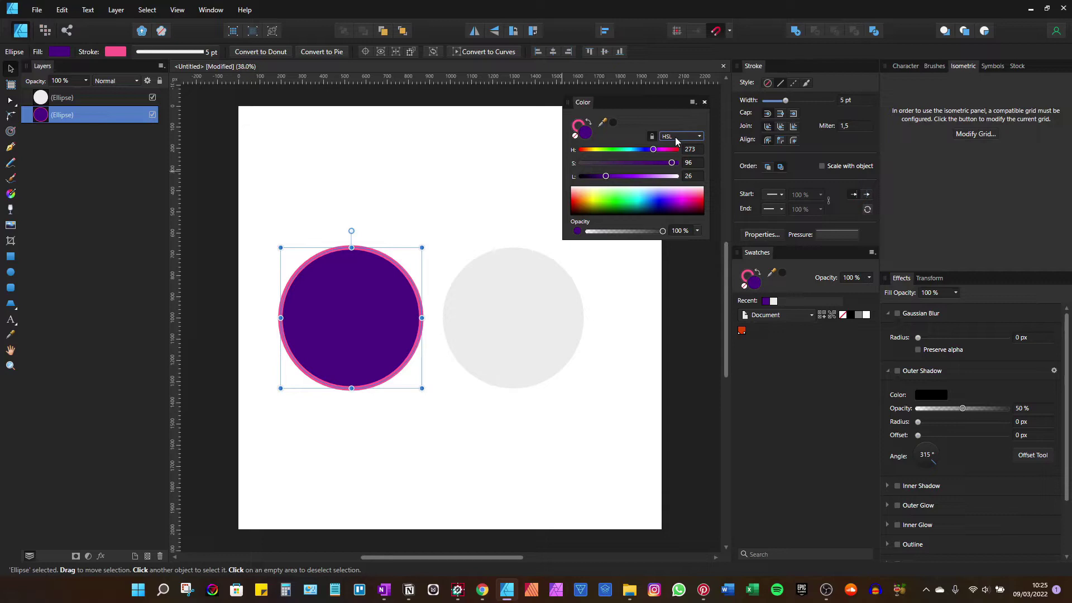
Step: Switch the fill's colour sliders to the RGB model
click(676, 140)
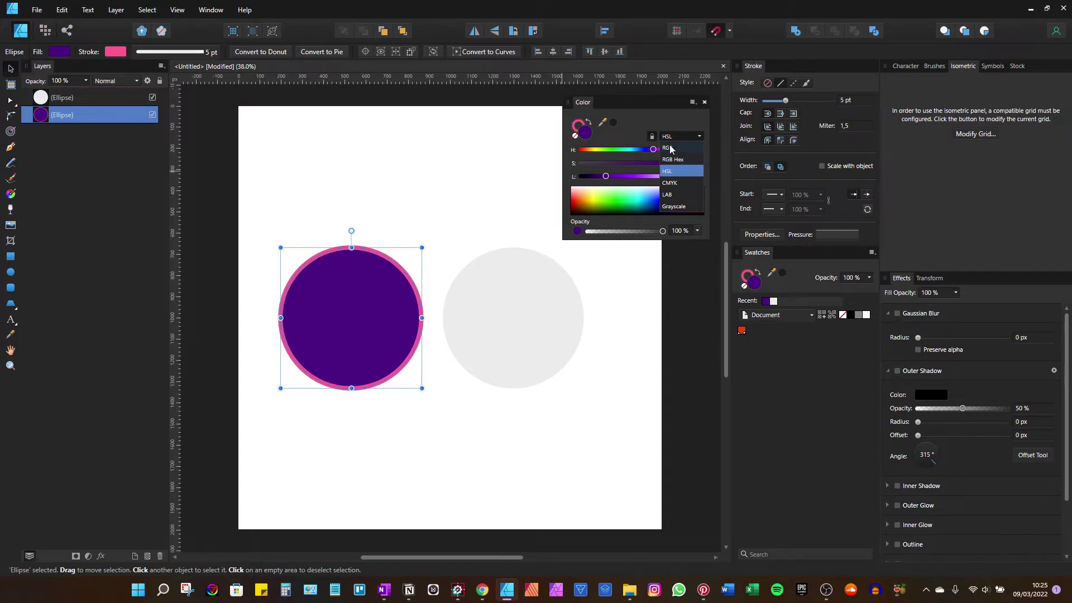
click(630, 148)
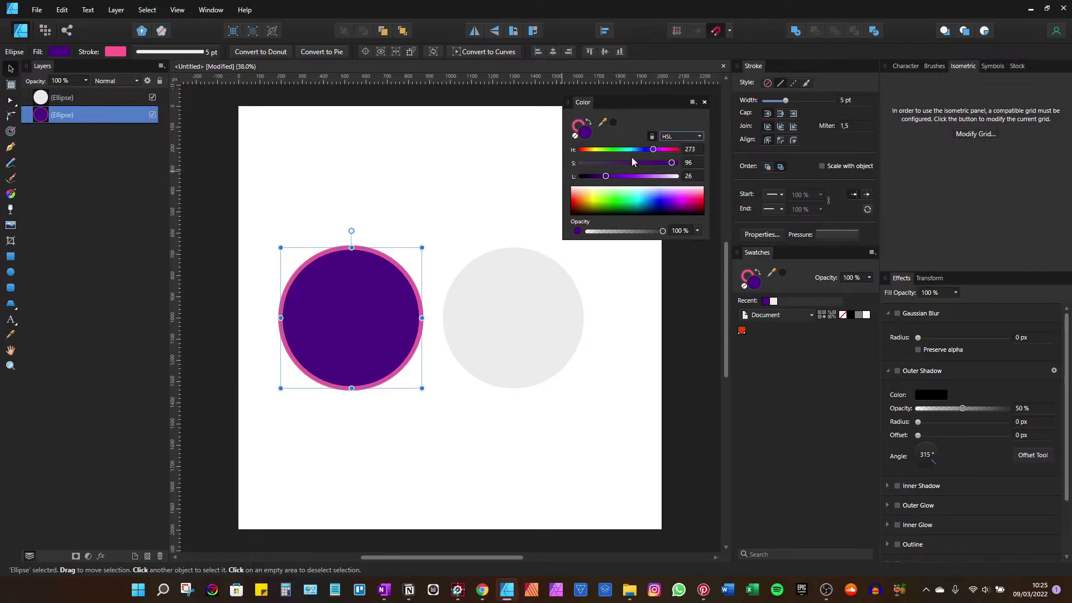
click(675, 139)
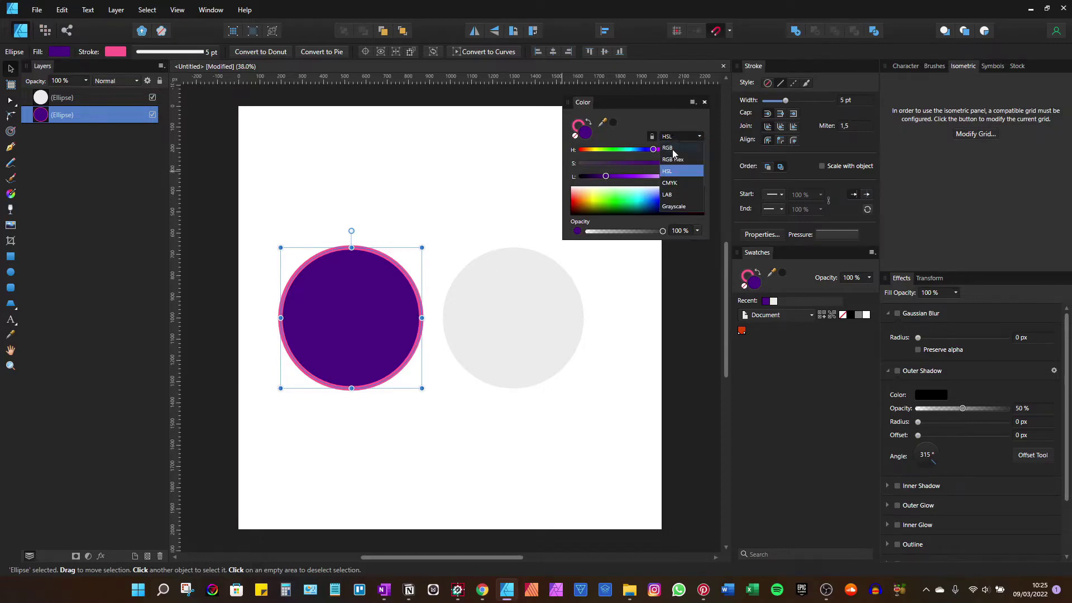
click(670, 149)
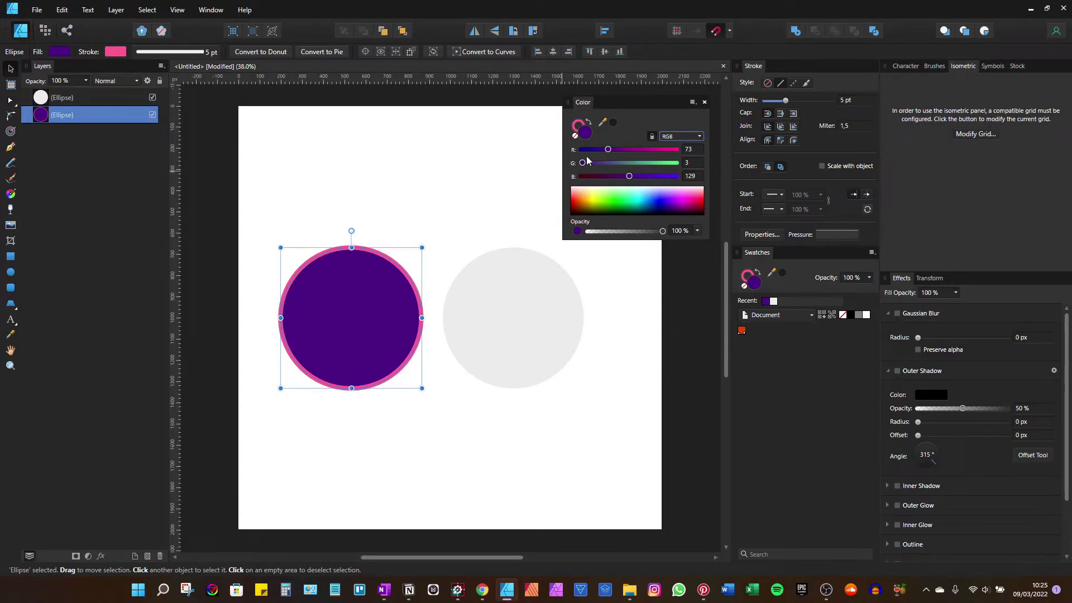
Step: View the fill colour in the RGB Hex model, and return the sliders to HSL
click(675, 136)
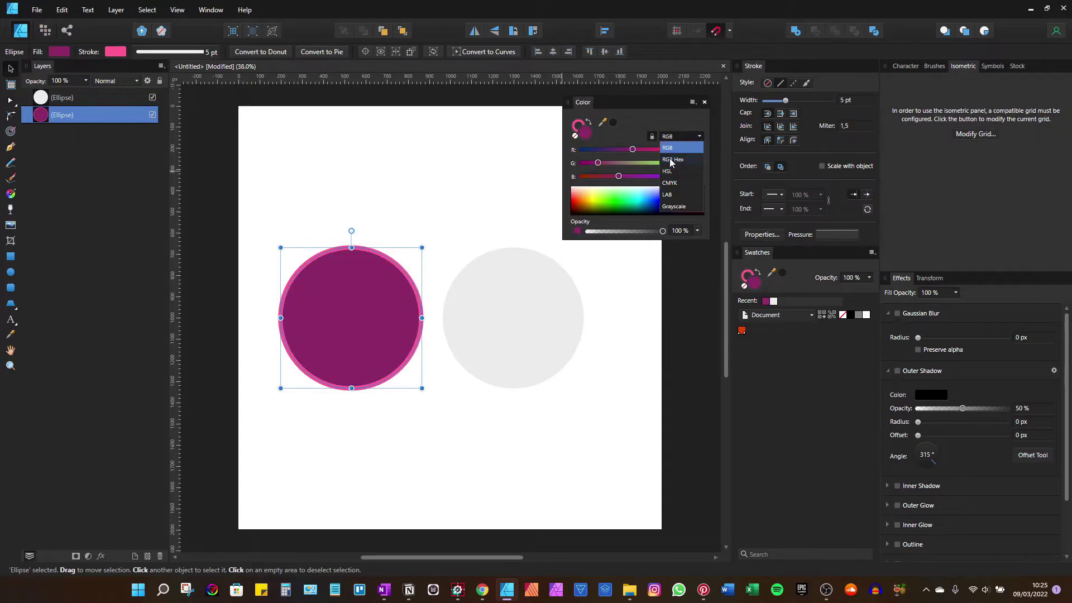
click(668, 159)
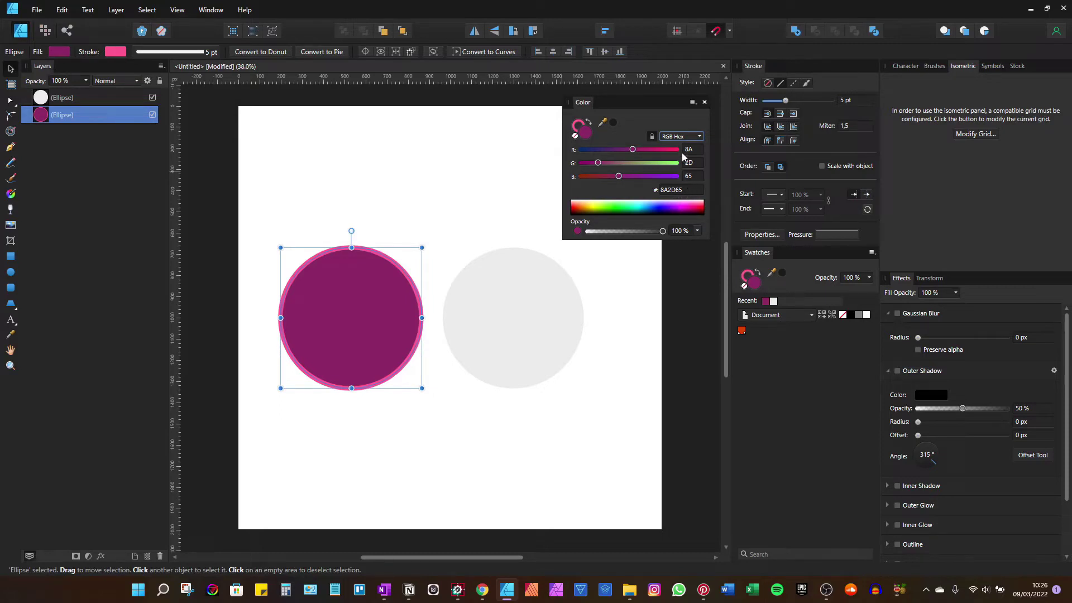
click(682, 136)
click(674, 176)
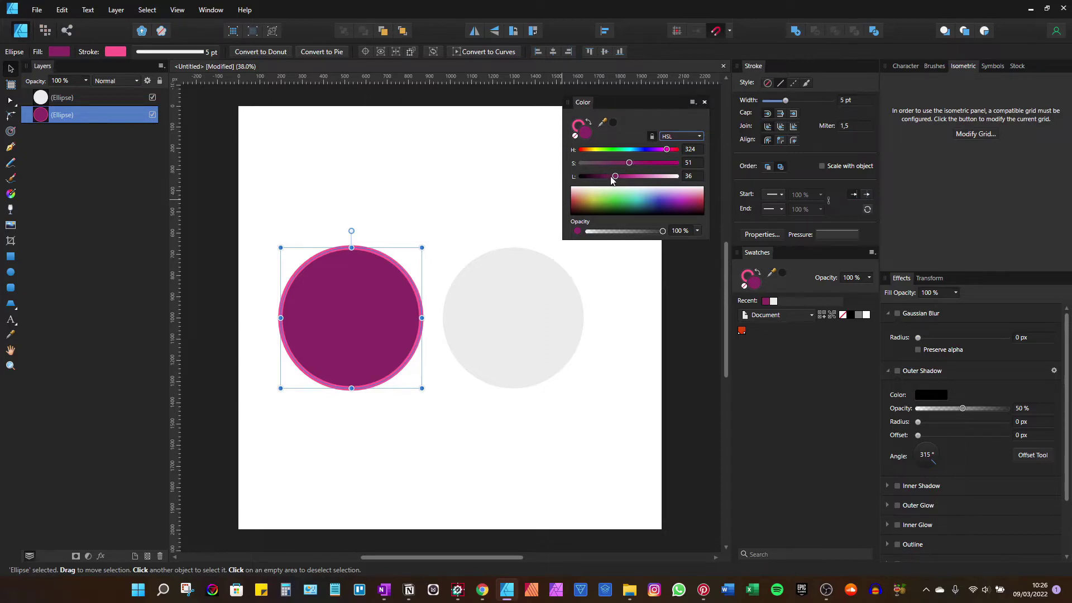
Step: View the fill colour in the CMYK model, and switch the sliders to LAB
click(680, 136)
click(678, 184)
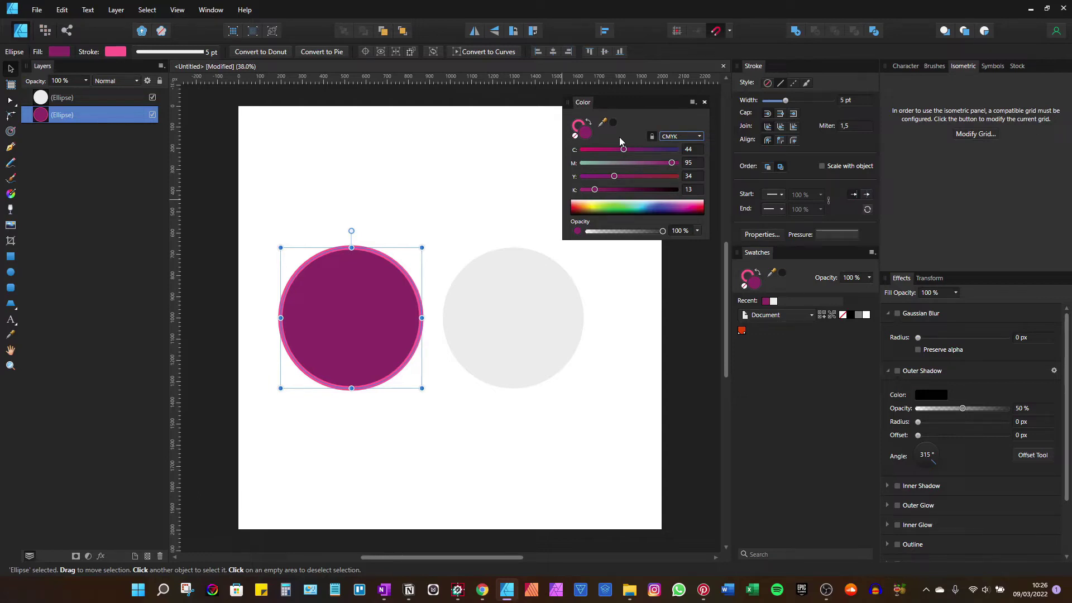
click(680, 136)
click(663, 147)
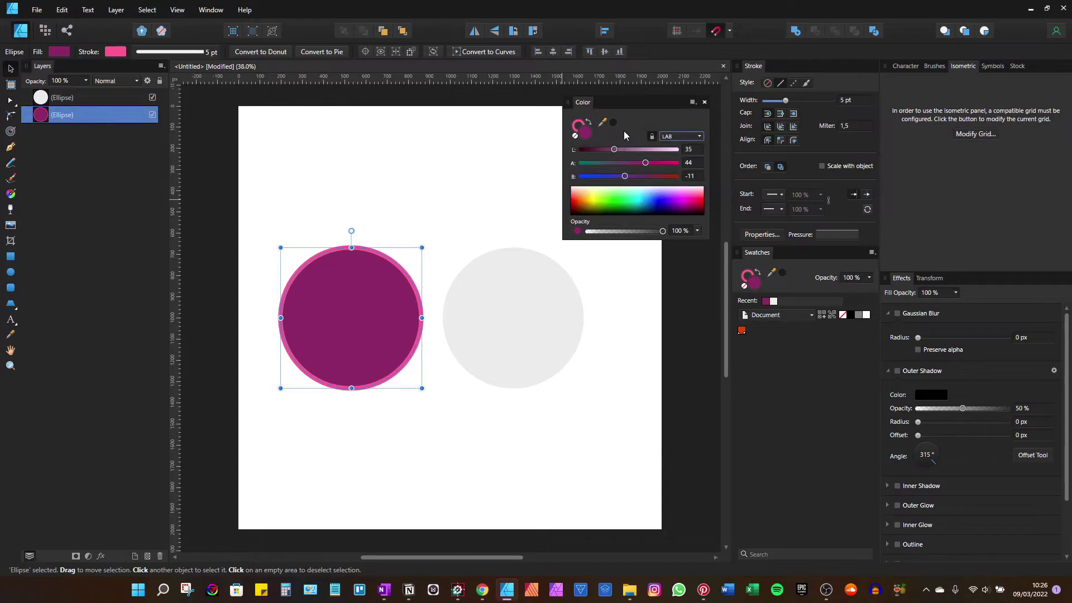
Step: Shift the left circle's fill to a slightly lighter, bluer purple with the LAB values, and choose the Grayscale model
click(613, 150)
drag(624, 176, 602, 174)
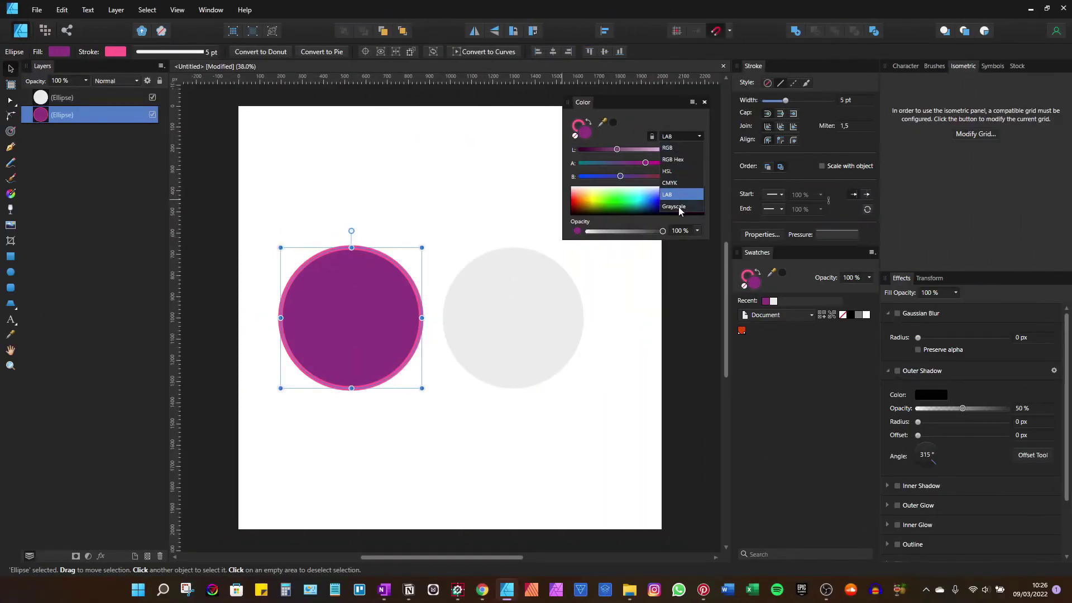
click(678, 206)
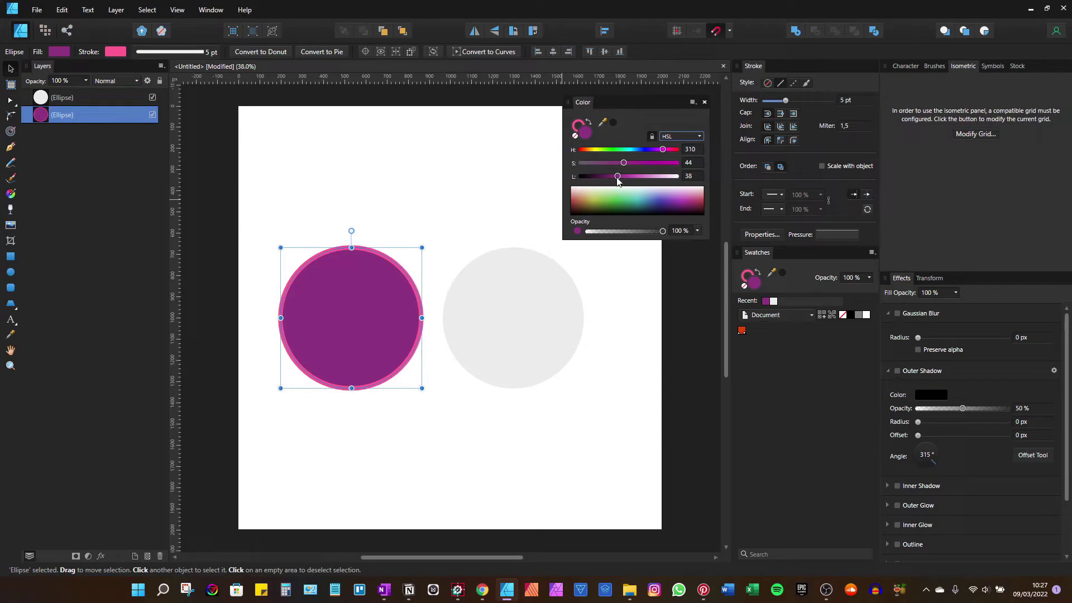
Step: Set the left circle's fill to a blue-violet with hue 253, saturation 45 and lightness 44, and its opacity to 28%
mouse_move(620, 163)
mouse_down()
mouse_move(631, 163)
mouse_move(625, 170)
mouse_up()
click(615, 200)
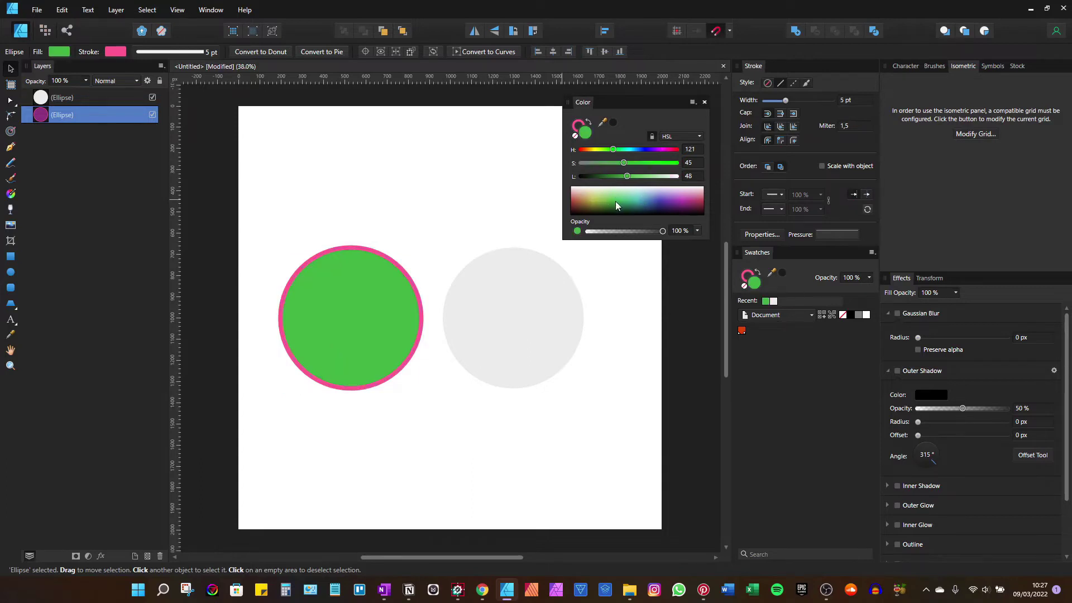
drag(615, 201, 665, 198)
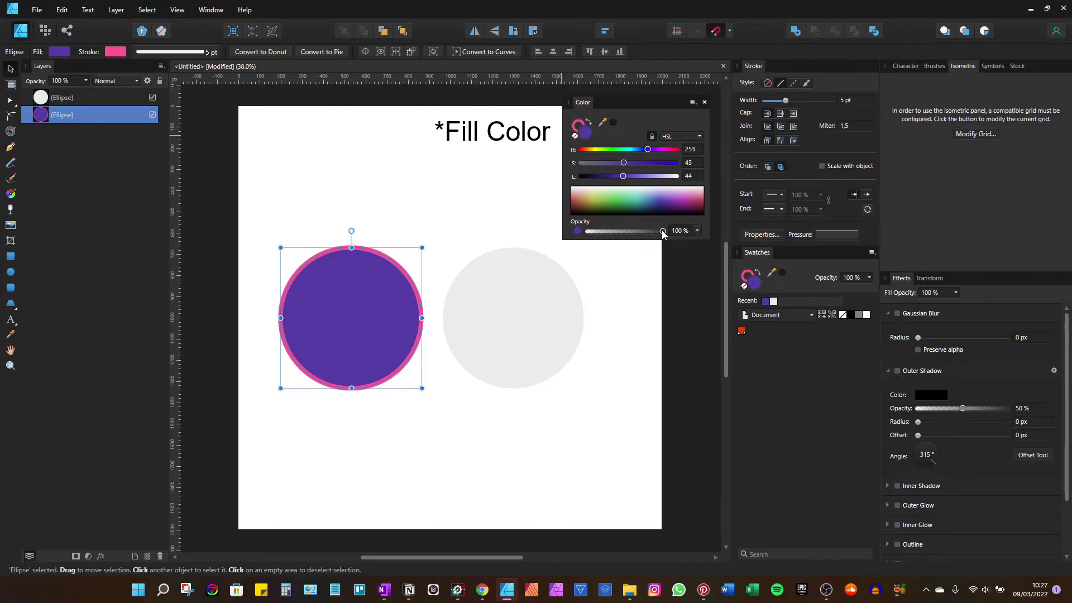
drag(663, 233, 610, 237)
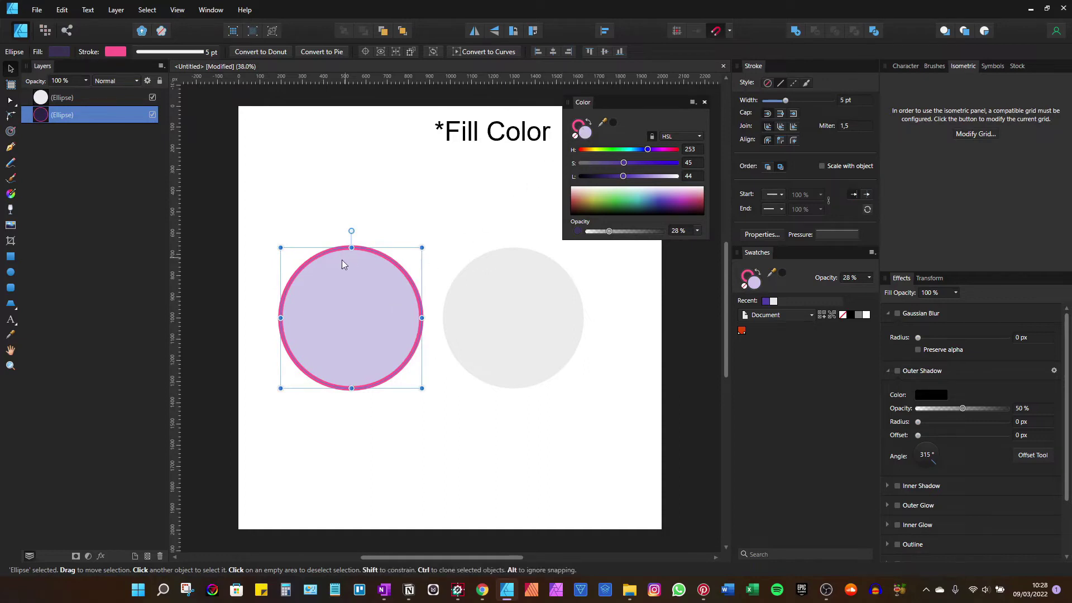
Step: Set the left circle's fill opacity to 100%, and try the layer opacity, ending it at 100%
drag(641, 236, 668, 232)
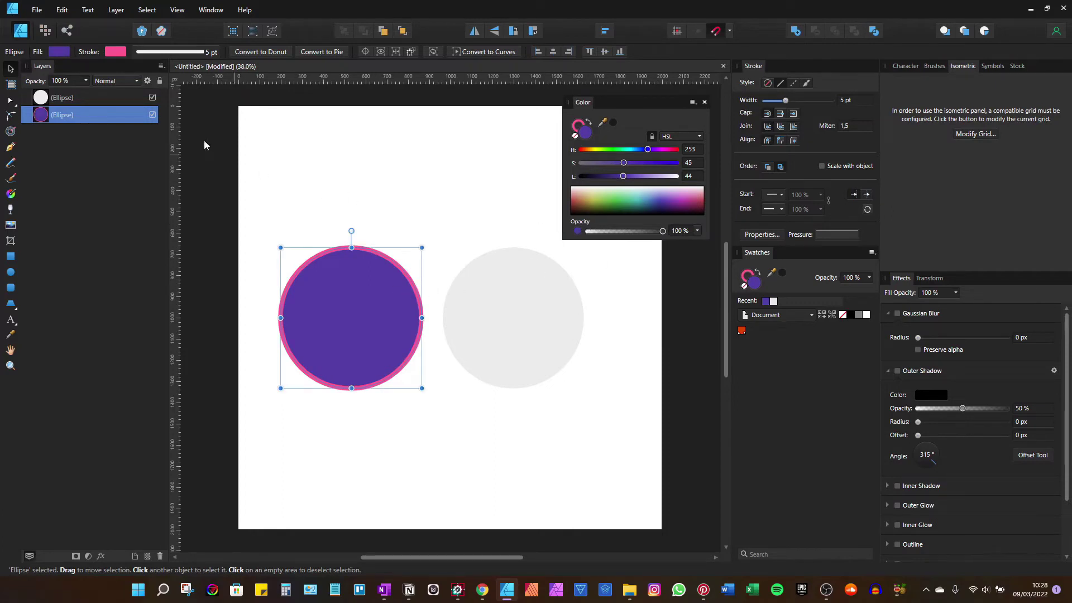
click(85, 84)
drag(88, 92, 112, 98)
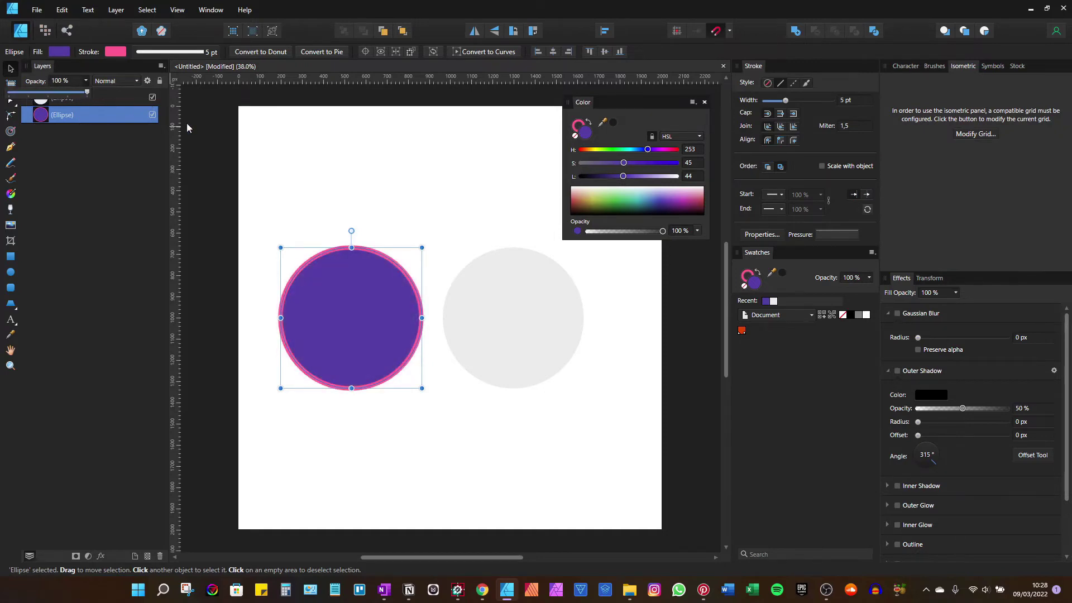
Step: Switch the fill's opacity control to Noise, try some noise on the left circle, and return it to 0%
click(578, 233)
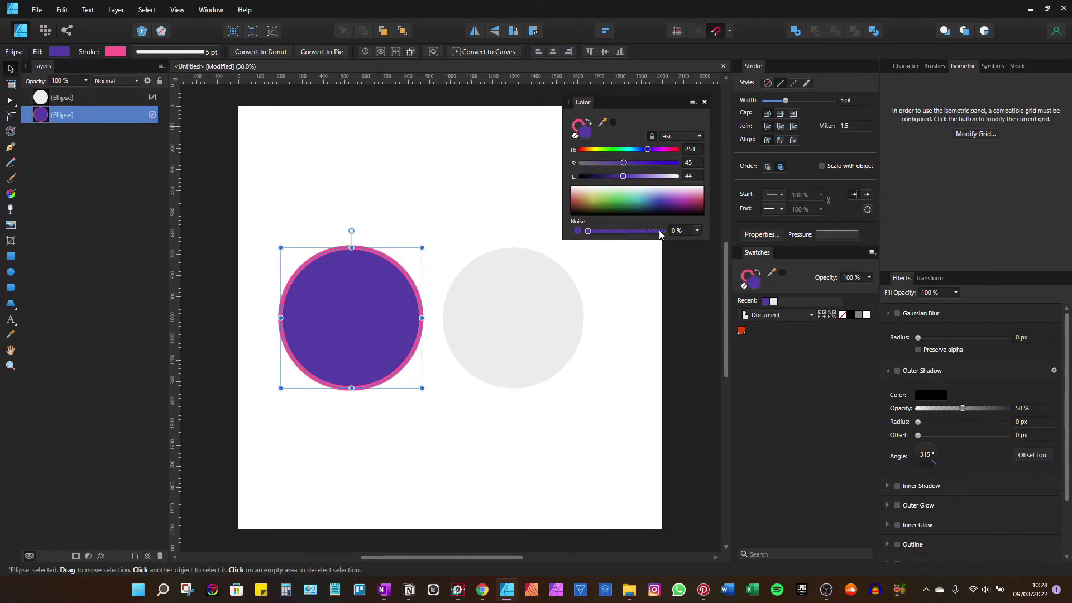
drag(589, 234, 624, 233)
drag(624, 233, 623, 234)
drag(616, 232, 550, 239)
Step: Use the colour Wheel to set the left circle's fill to a teal blue with hue 198, saturation 61 and lightness 32
click(692, 102)
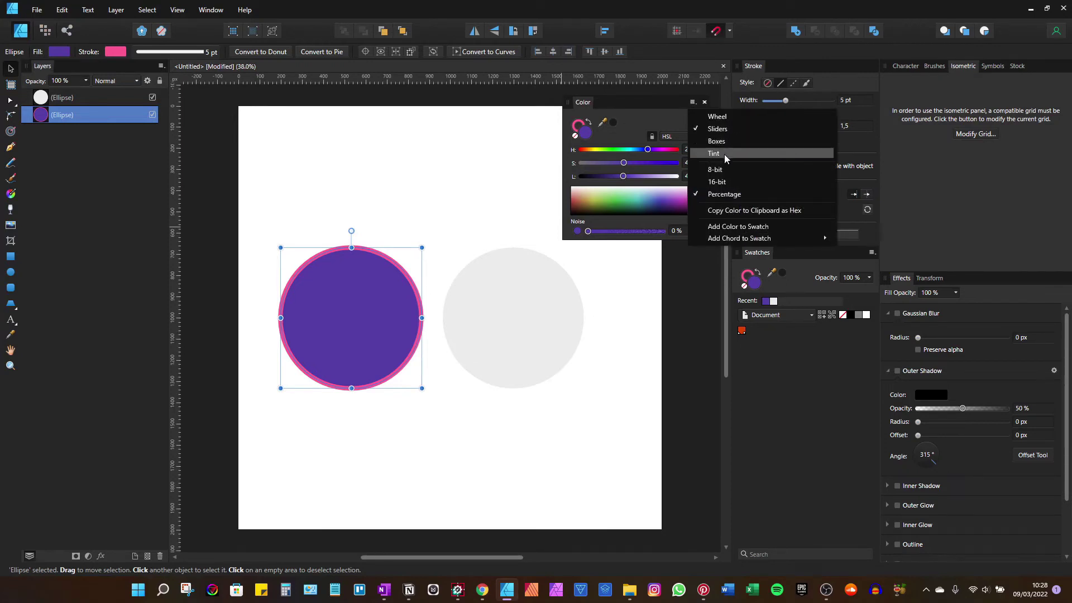
click(711, 119)
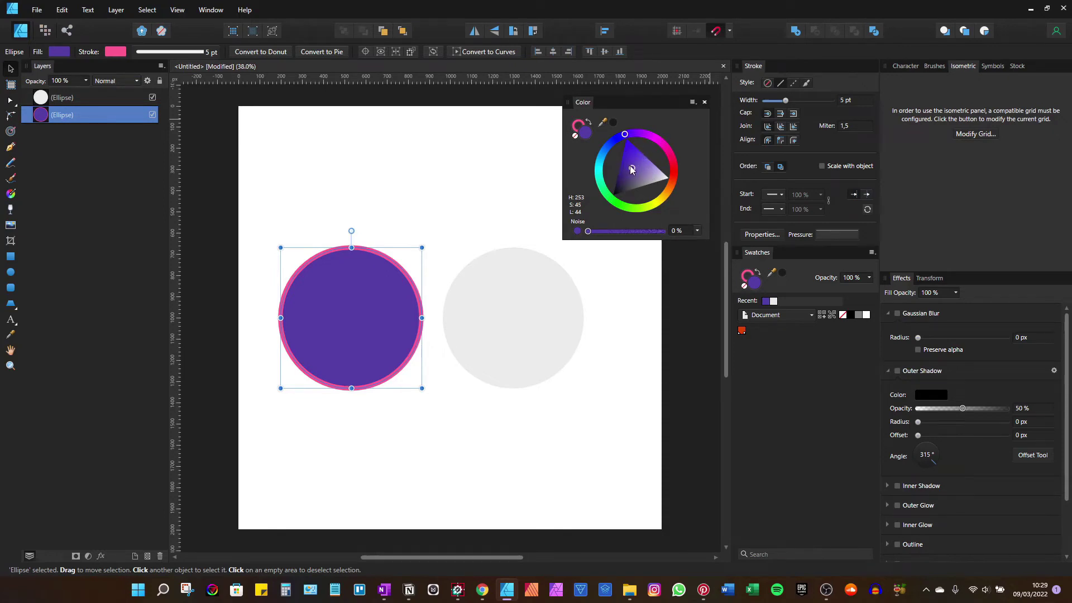
mouse_move(630, 169)
mouse_down()
mouse_move(627, 145)
mouse_move(604, 149)
mouse_move(638, 139)
mouse_move(676, 147)
mouse_move(673, 159)
mouse_move(630, 156)
mouse_move(640, 157)
mouse_up()
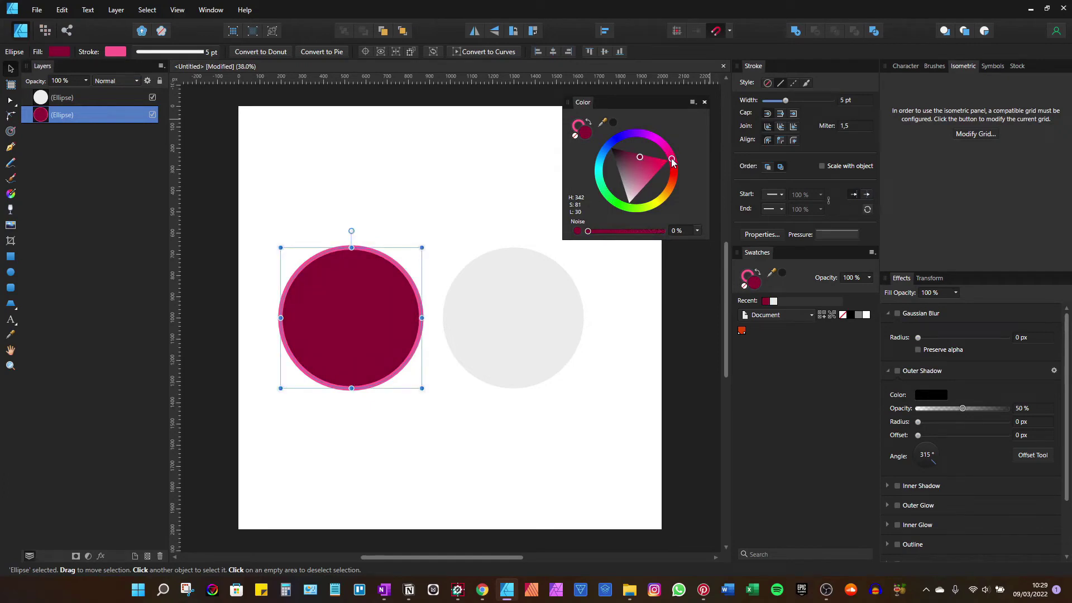
mouse_move(672, 161)
mouse_down()
mouse_move(649, 139)
mouse_move(615, 140)
mouse_move(599, 161)
mouse_move(628, 177)
mouse_move(641, 157)
mouse_move(629, 180)
mouse_up()
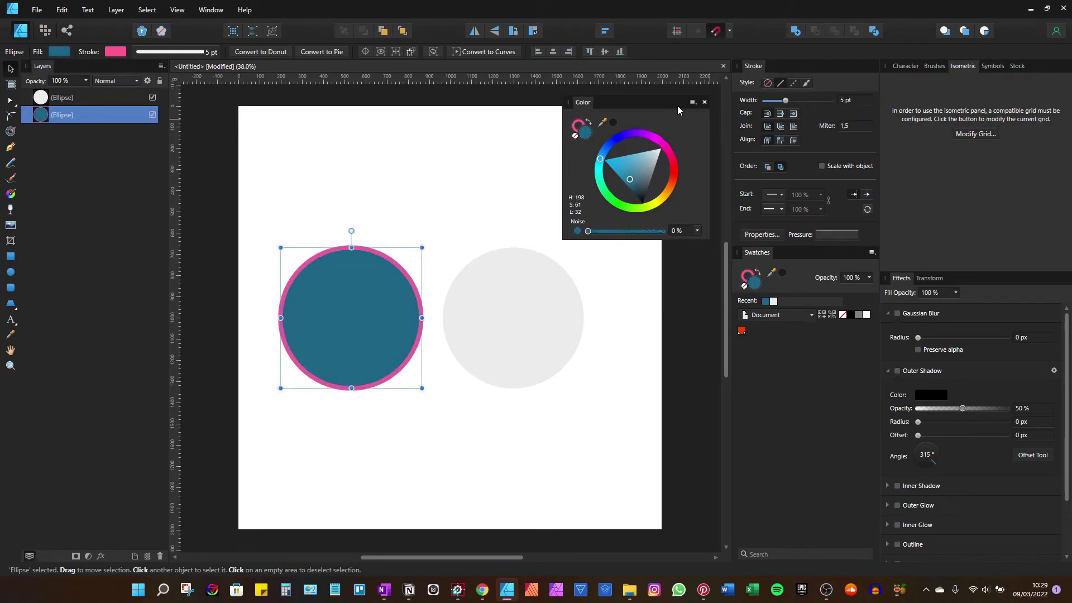
Step: Enlarge the Color panel in Boxes mode and set the left circle's fill to a light blue with hue 212, saturation 49 and lightness 62
click(691, 103)
click(691, 128)
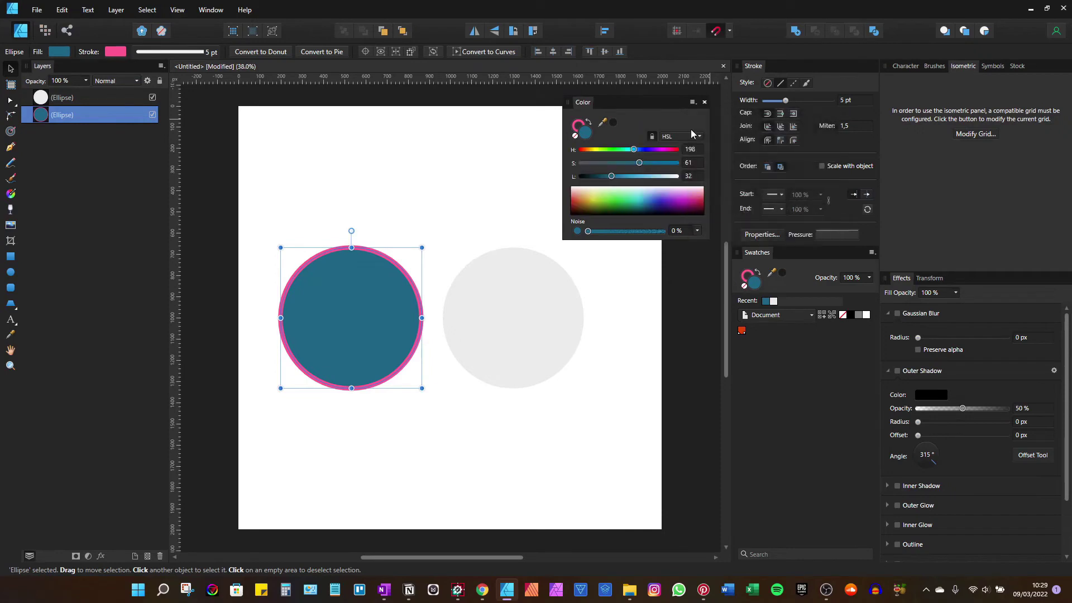
click(691, 103)
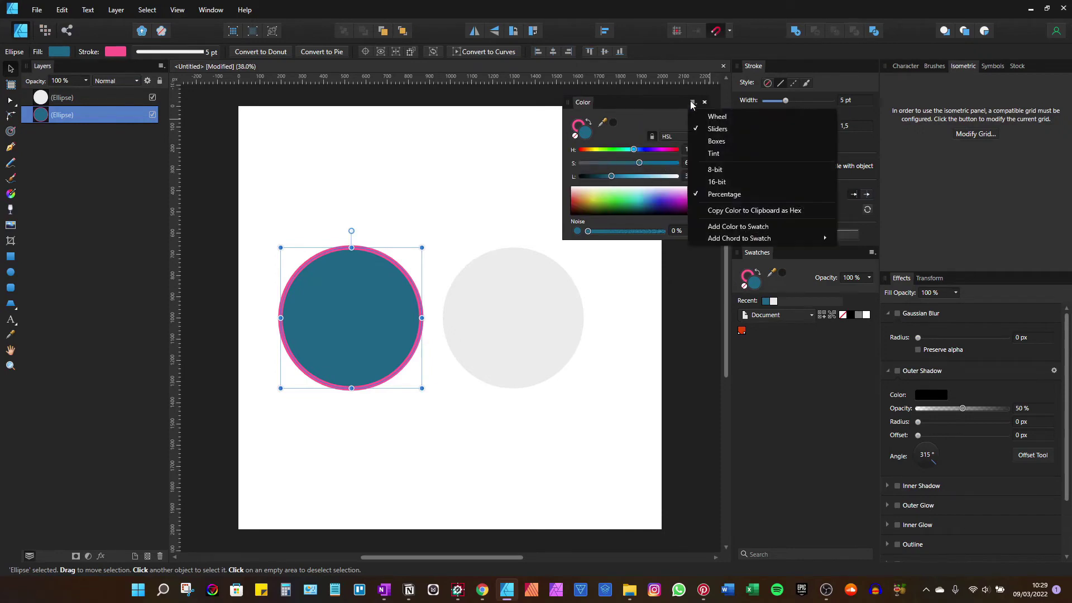
click(708, 140)
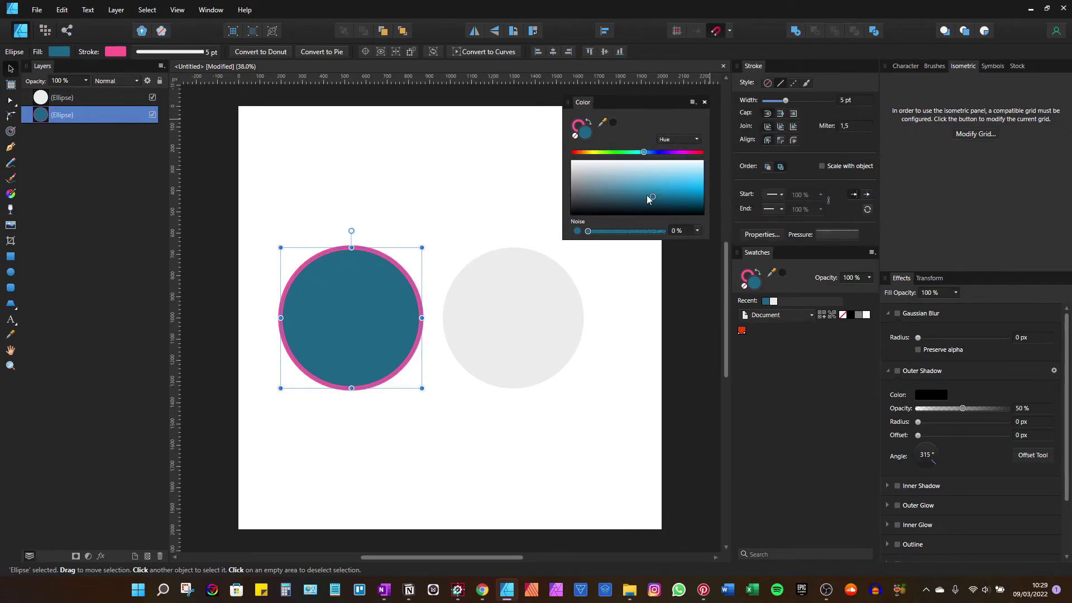
drag(563, 239, 542, 240)
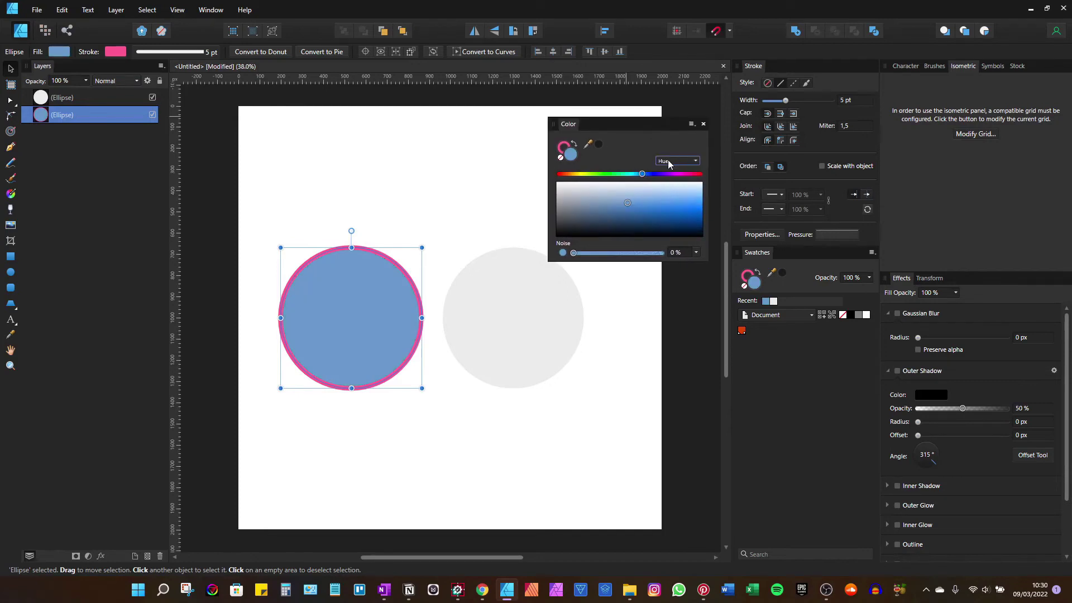
Step: View the fill colour box in its Saturation and Lightness modes
click(669, 160)
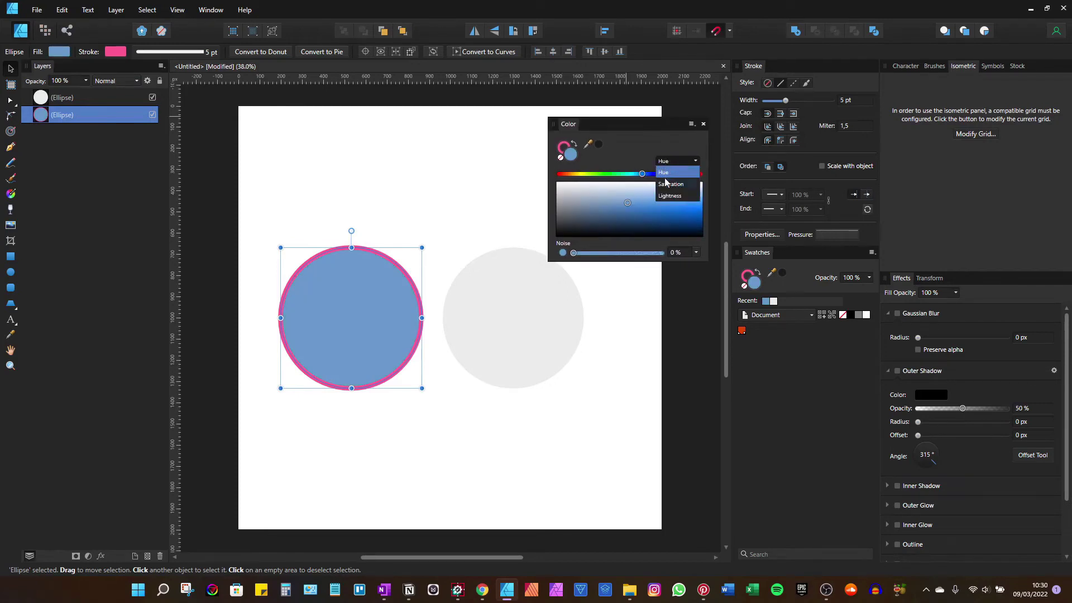
click(676, 186)
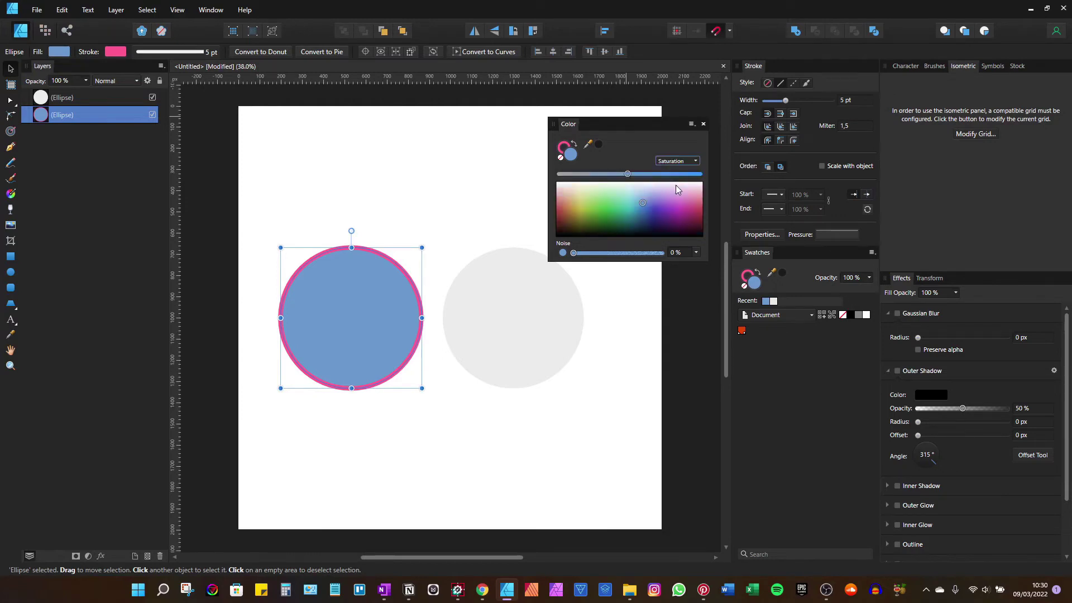
click(672, 161)
click(672, 197)
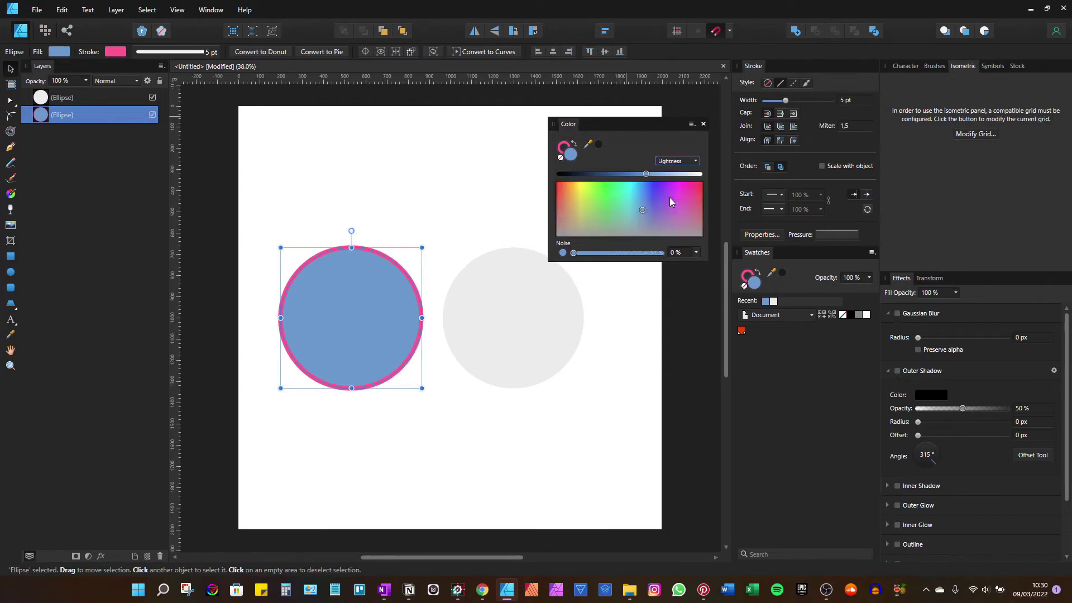
Step: Switch the Color panel to Tint, try lighter tints of the fill, and return the tint to 100%
click(691, 125)
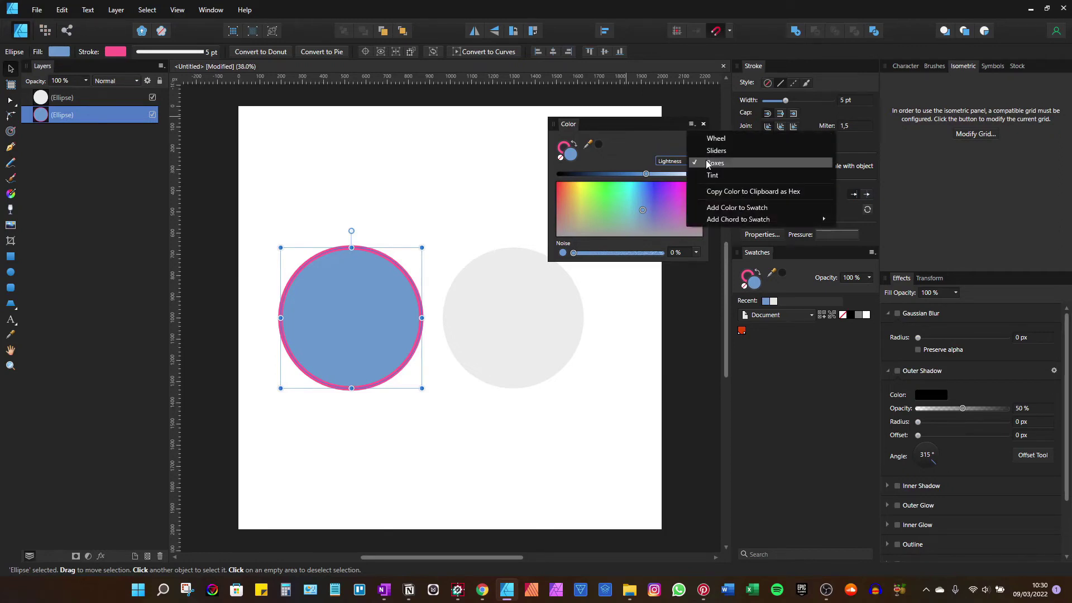
click(710, 175)
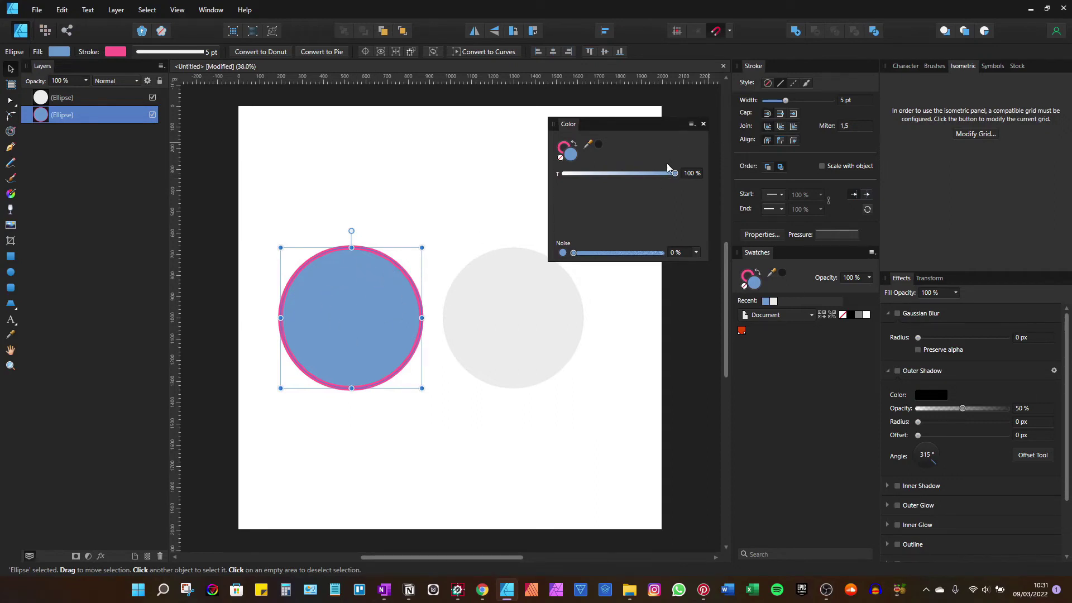
drag(648, 174, 631, 175)
drag(584, 176, 679, 176)
Step: Return the Color panel to Sliders and show the fill colour in the RGB Hex model
click(691, 123)
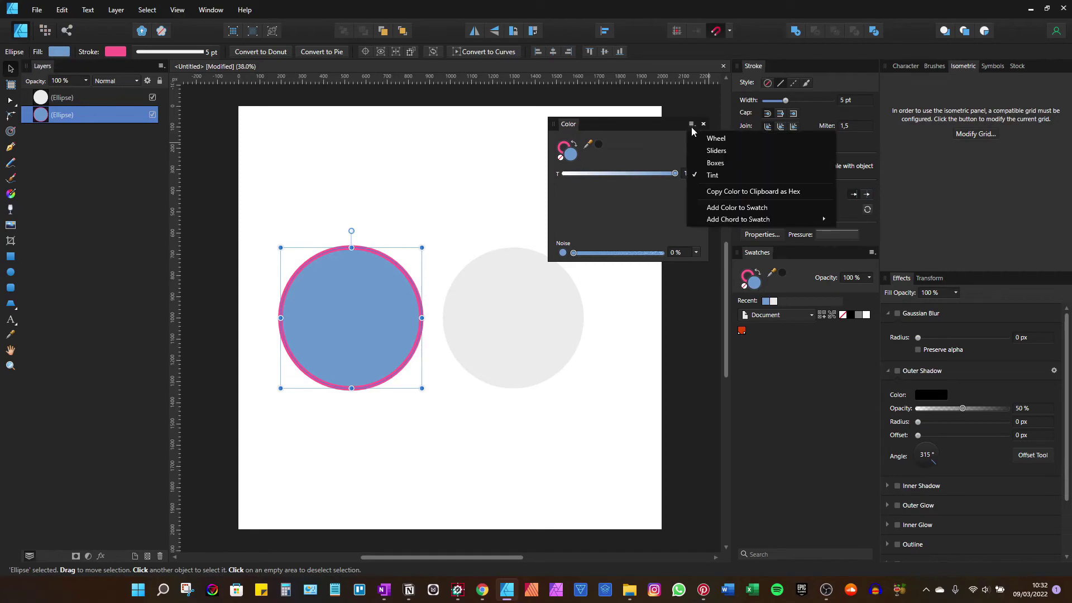
click(707, 151)
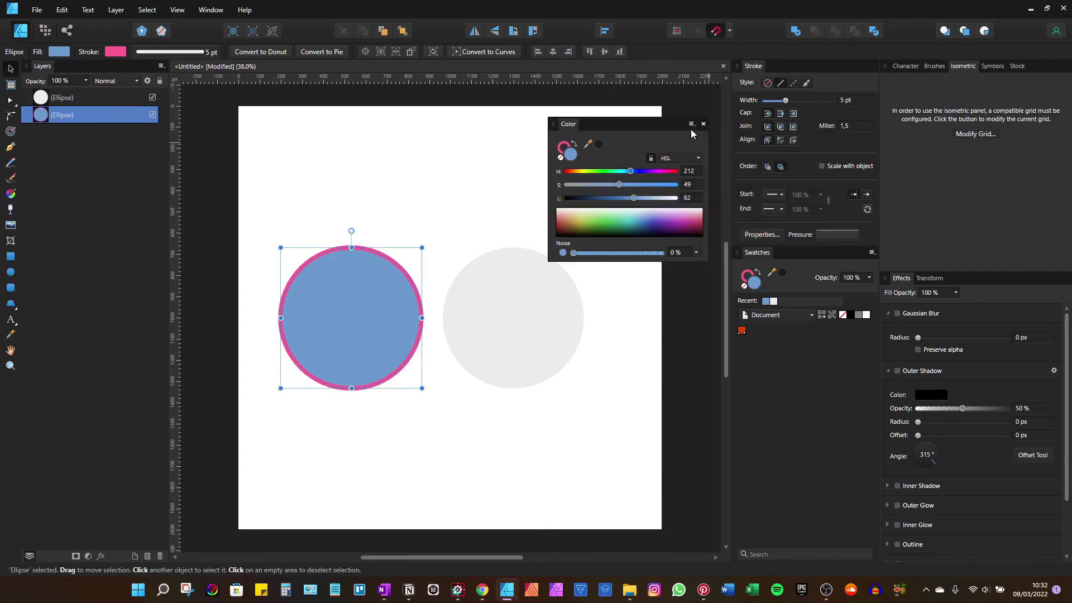
click(690, 124)
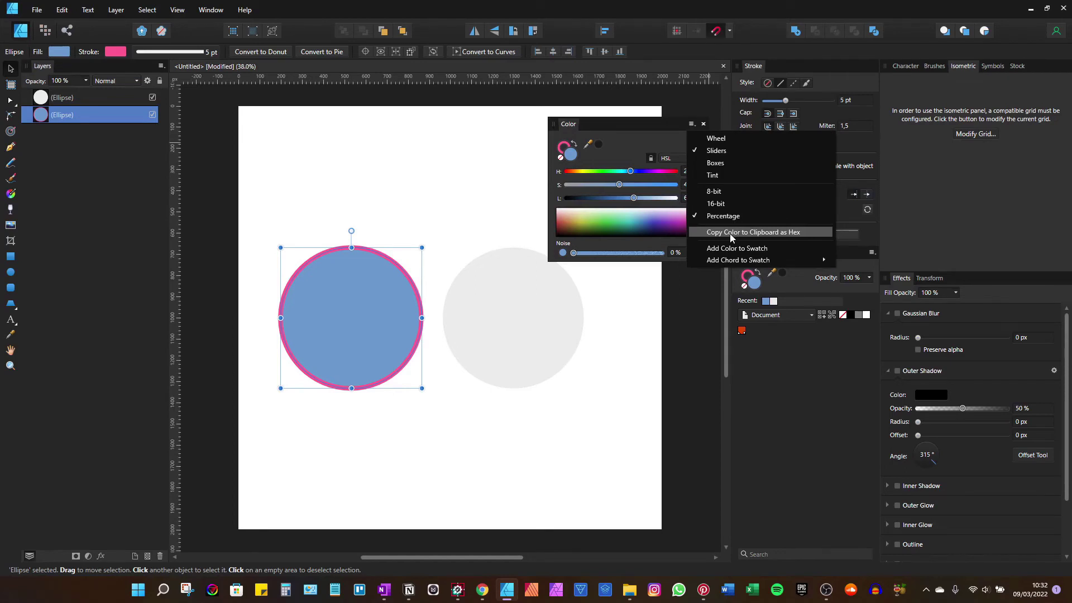
click(667, 159)
click(670, 181)
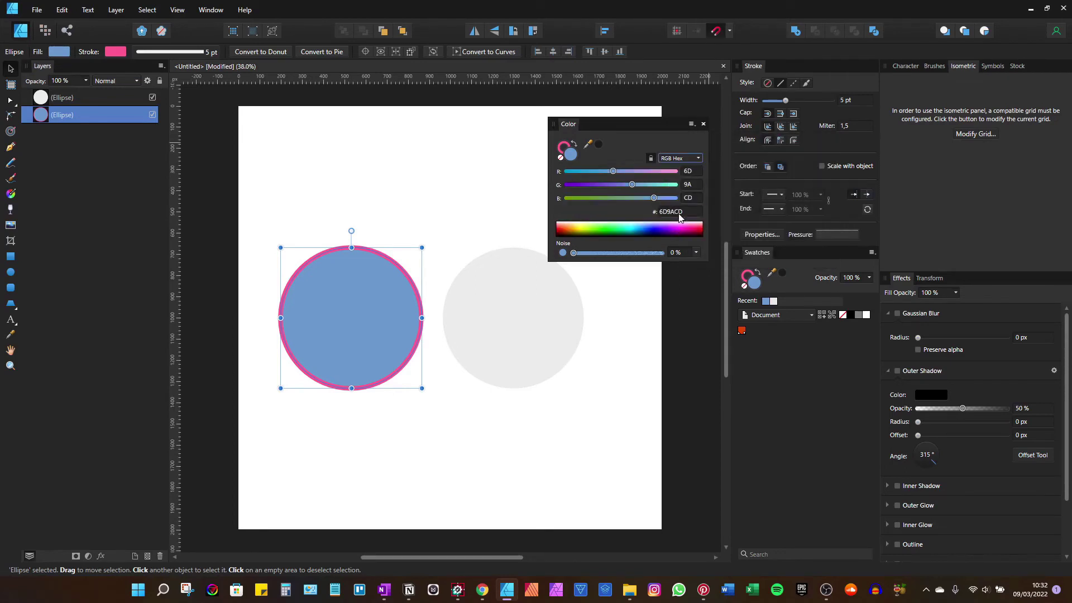
Step: Review the colour chord options, and set the fill's green value to hex 75 for a violet-blue 6D75CD
click(691, 127)
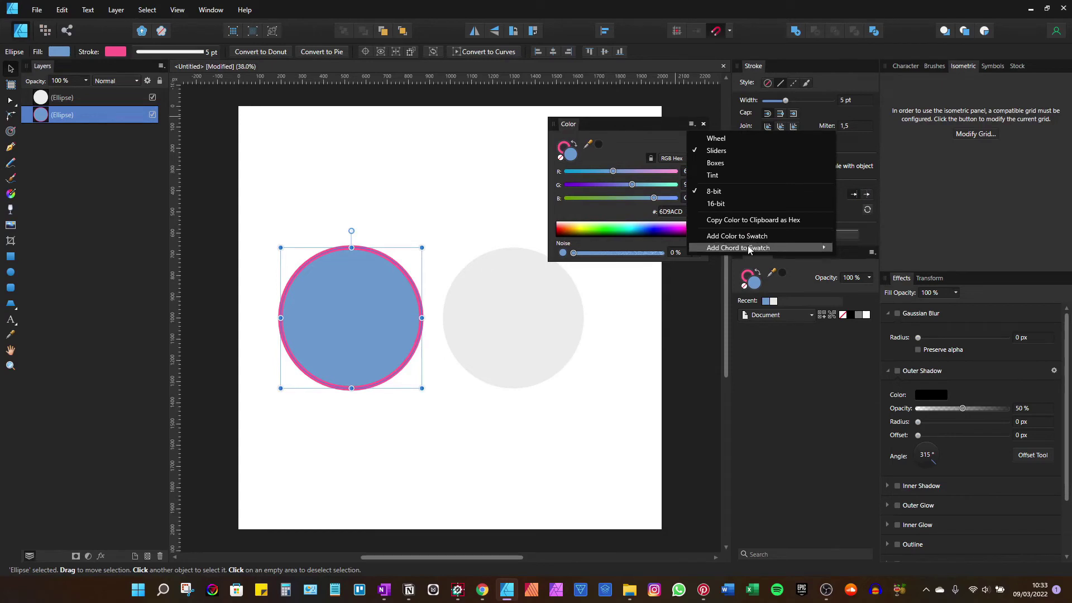
mouse_move(749, 249)
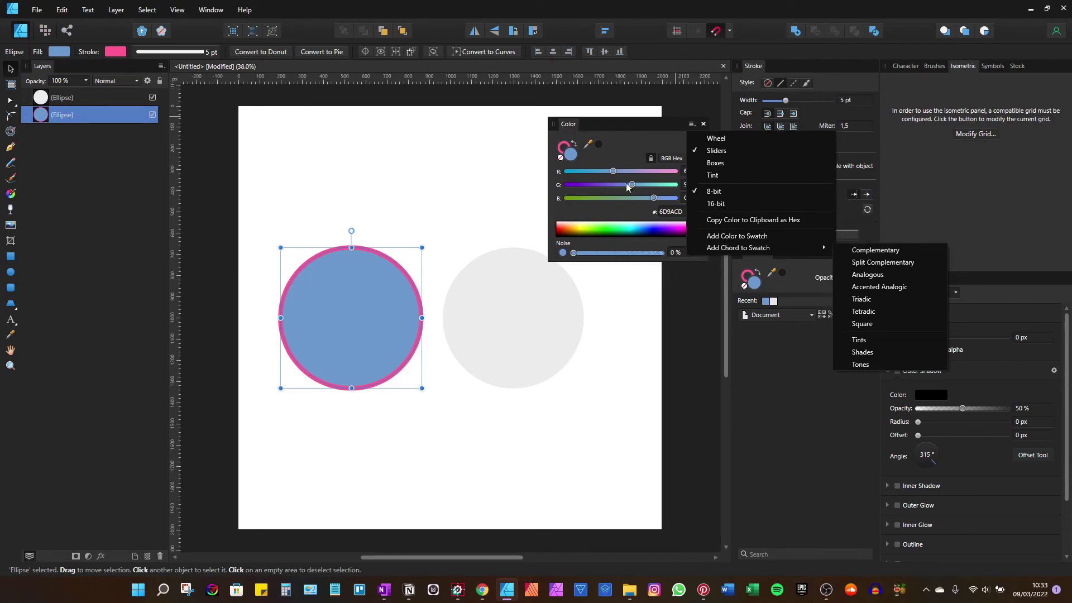
click(594, 152)
drag(633, 183, 616, 183)
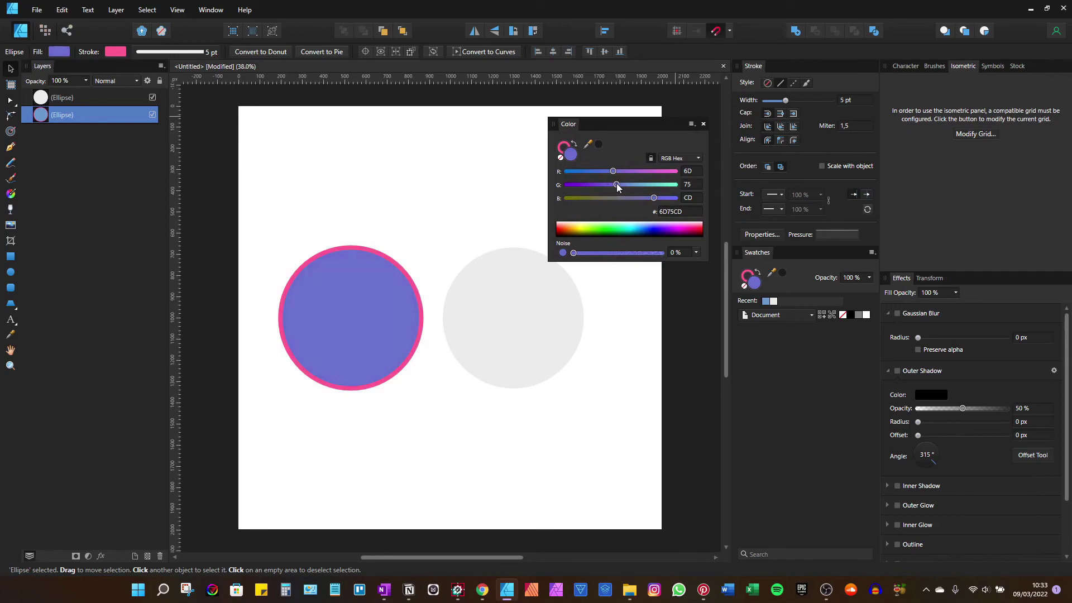
Step: Add the Complementary and Tones chords of the fill colour to the document swatches
click(691, 124)
mouse_move(794, 248)
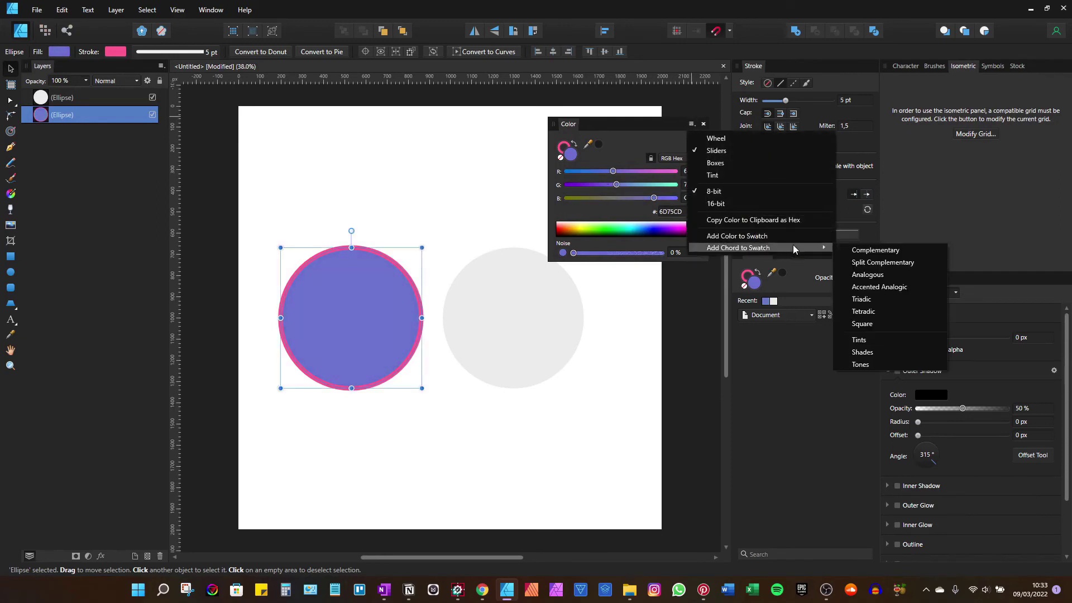
click(890, 250)
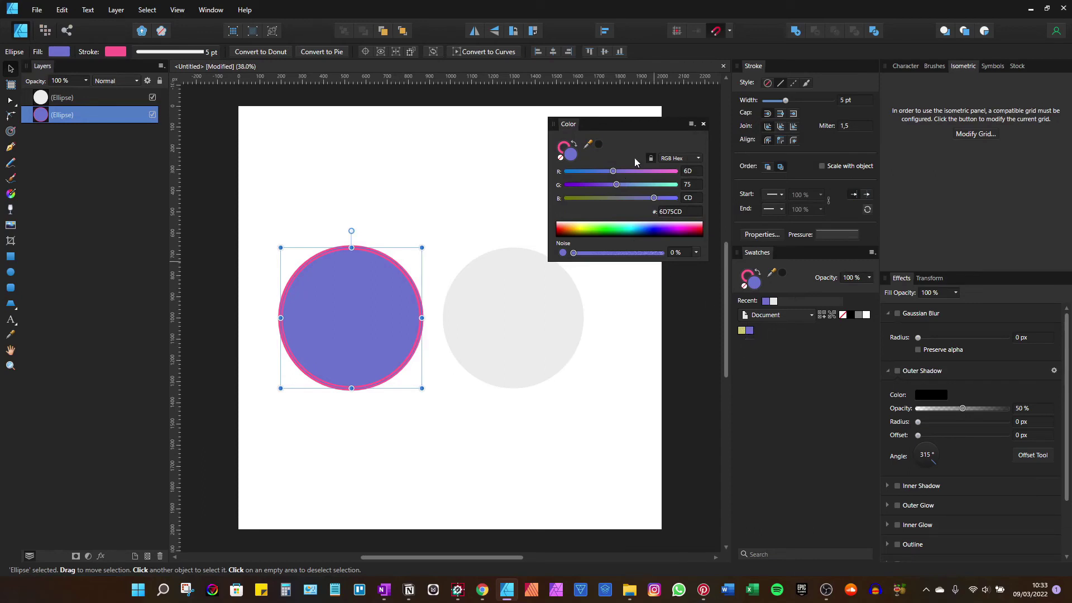
click(692, 124)
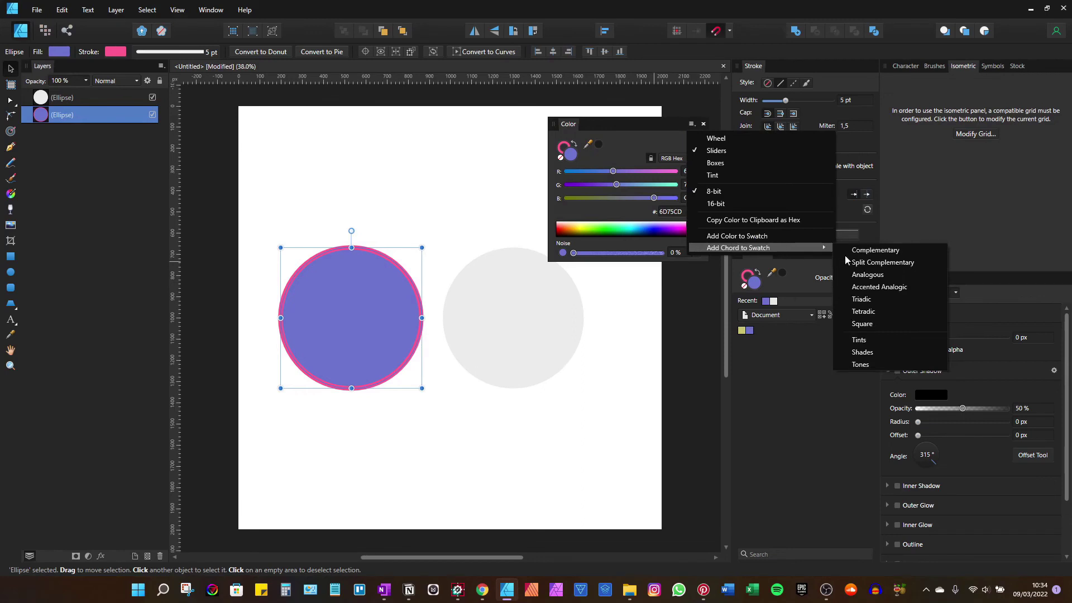
click(860, 364)
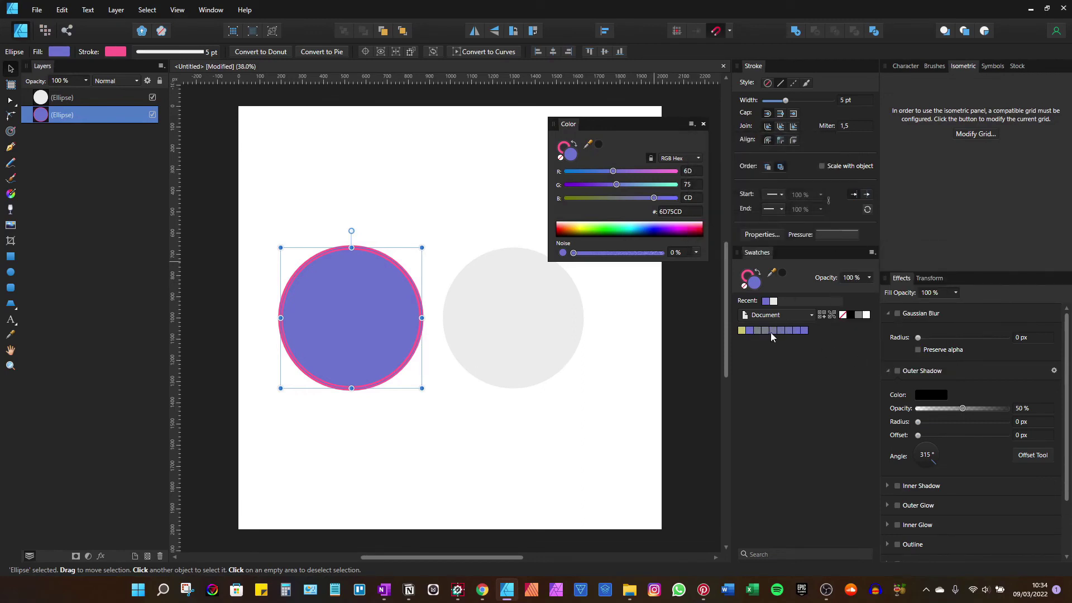